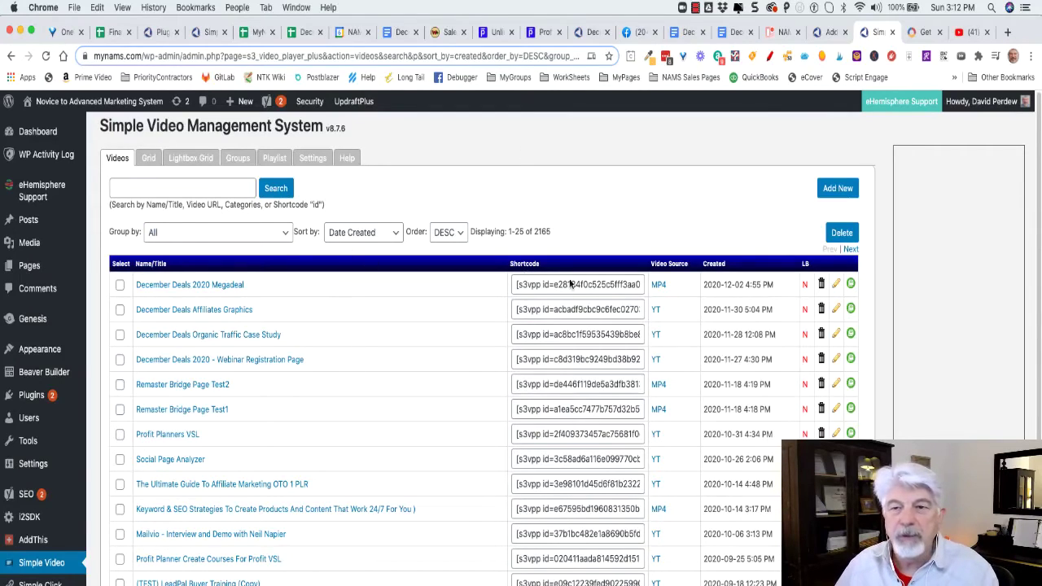
Open a new video entry and copy the share link of the Mandalorian Easter eggs video on YouTube.
{"action": "left_click", "coordinate": [837, 188]}
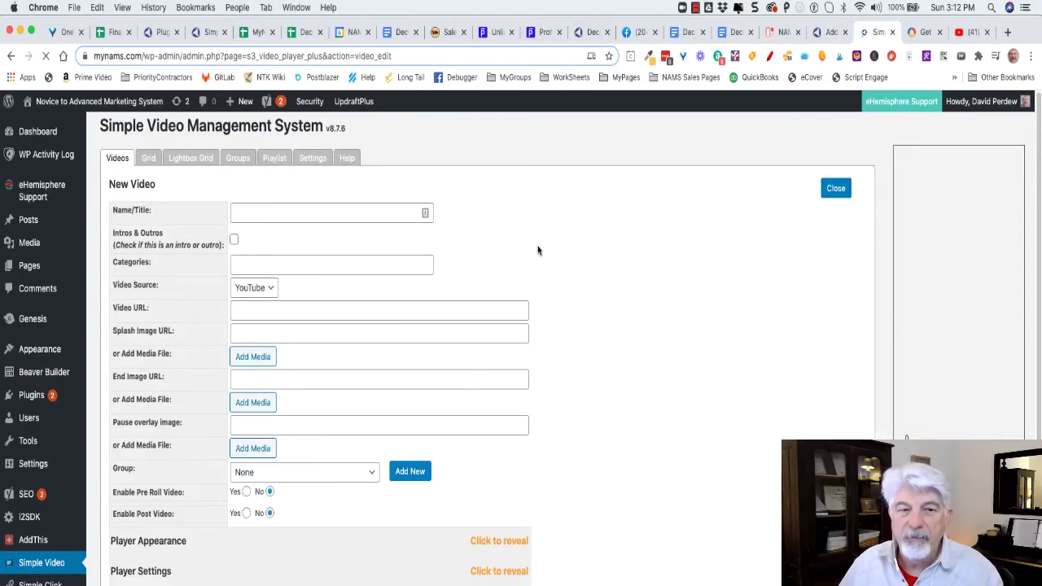
{"action": "left_click", "coordinate": [968, 33]}
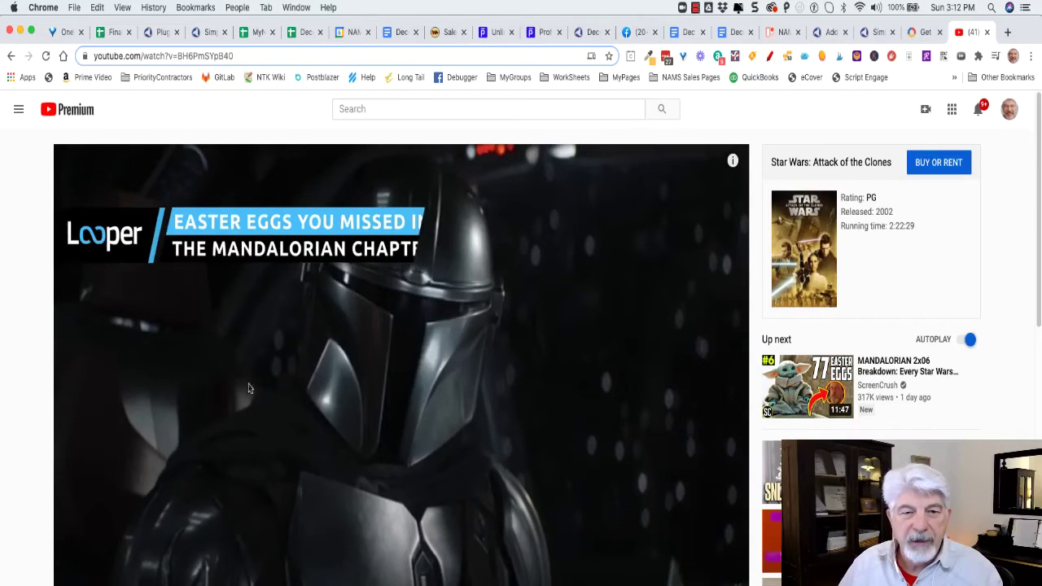
{"action": "scroll", "coordinate": [549, 516], "scroll_direction": "down", "scroll_amount": 1}
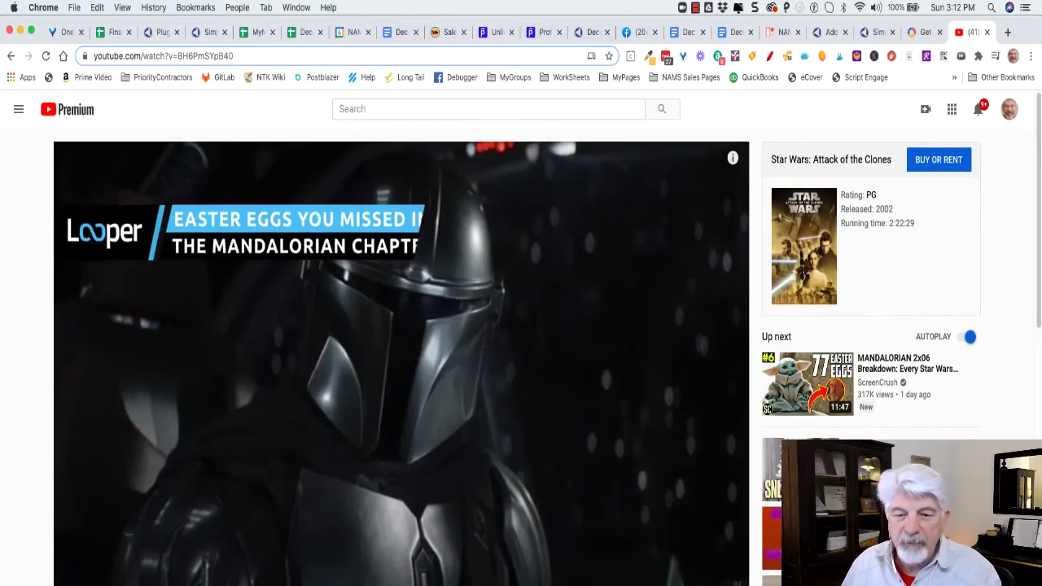
{"action": "scroll", "coordinate": [549, 516], "scroll_direction": "down", "scroll_amount": 2}
{"action": "left_click", "coordinate": [639, 584]}
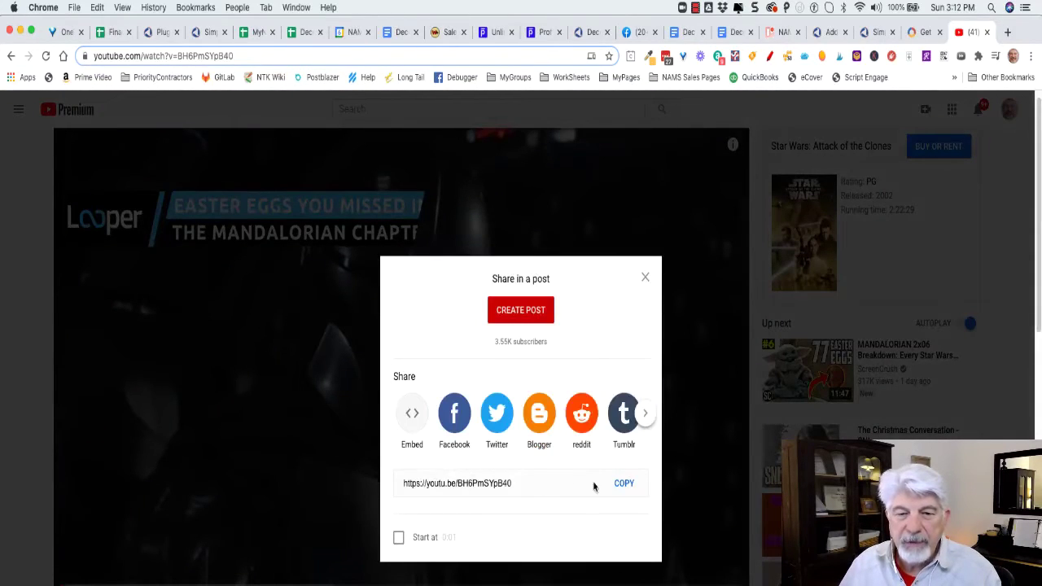
{"action": "left_click", "coordinate": [624, 483]}
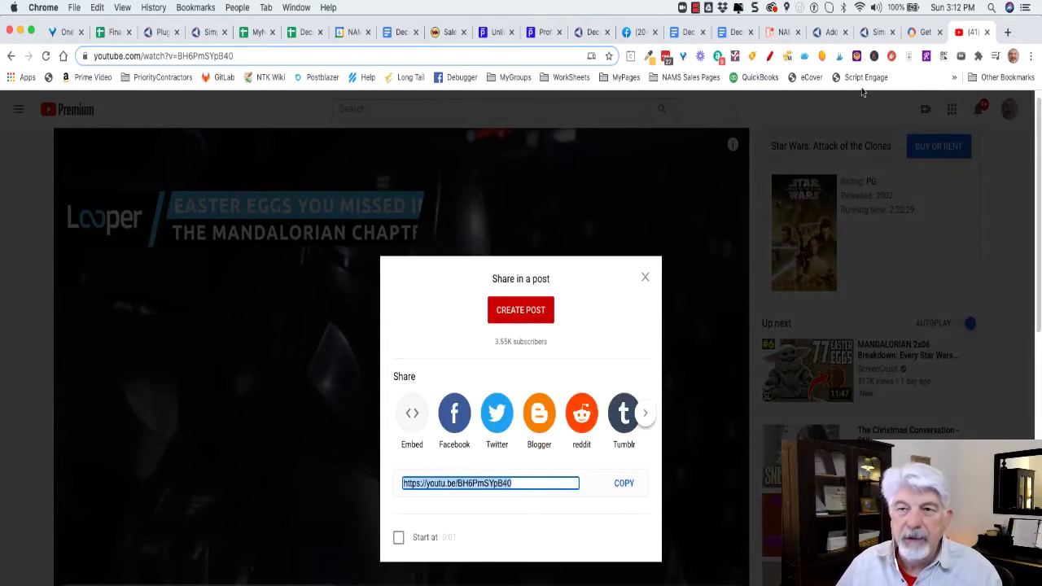
Return to the new video form in Simple Video and title the entry "Mandalorian Test Video".
{"action": "left_click", "coordinate": [878, 31]}
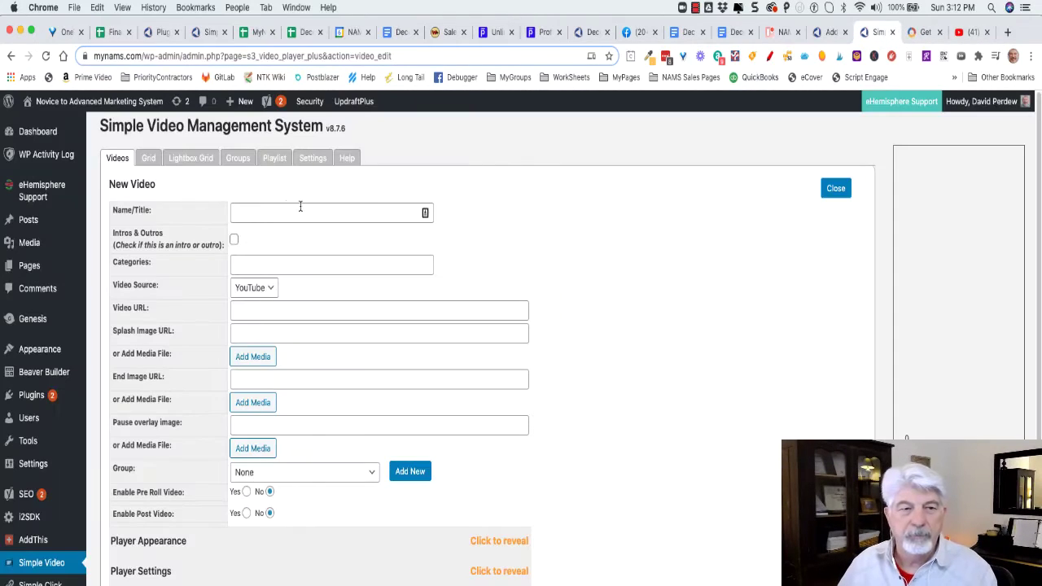
{"action": "left_click", "coordinate": [261, 211]}
{"action": "left_click", "coordinate": [568, 242]}
{"action": "left_click", "coordinate": [243, 212]}
{"action": "type", "text": "M"}
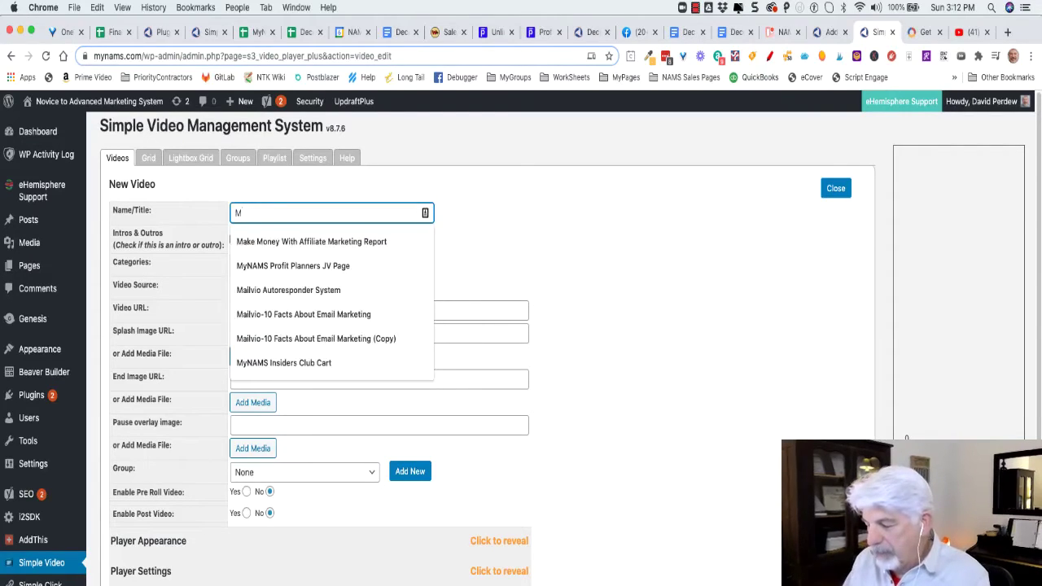
{"action": "type", "text": "andalo"}
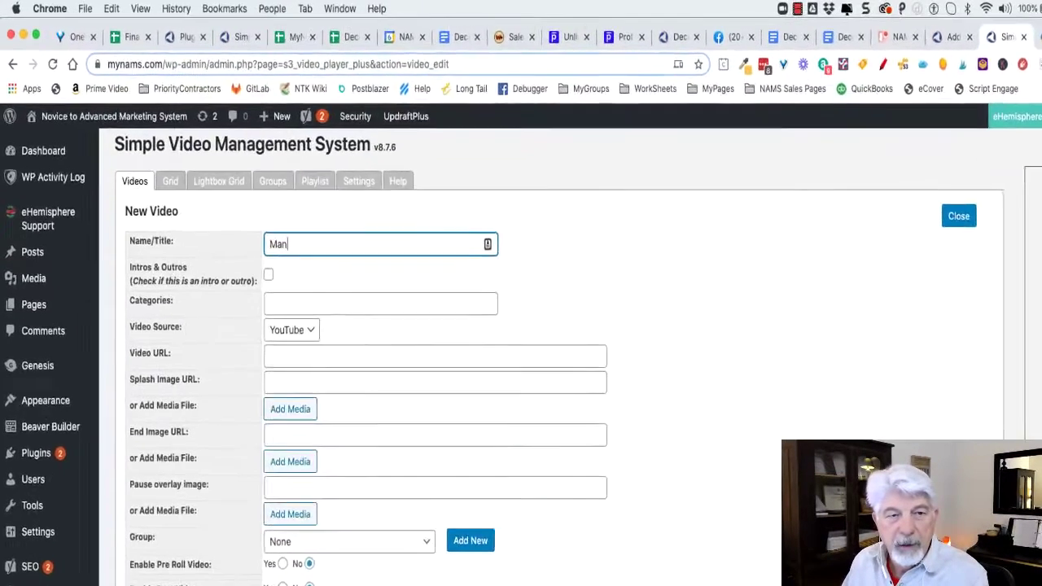
{"action": "type", "text": "rian "}
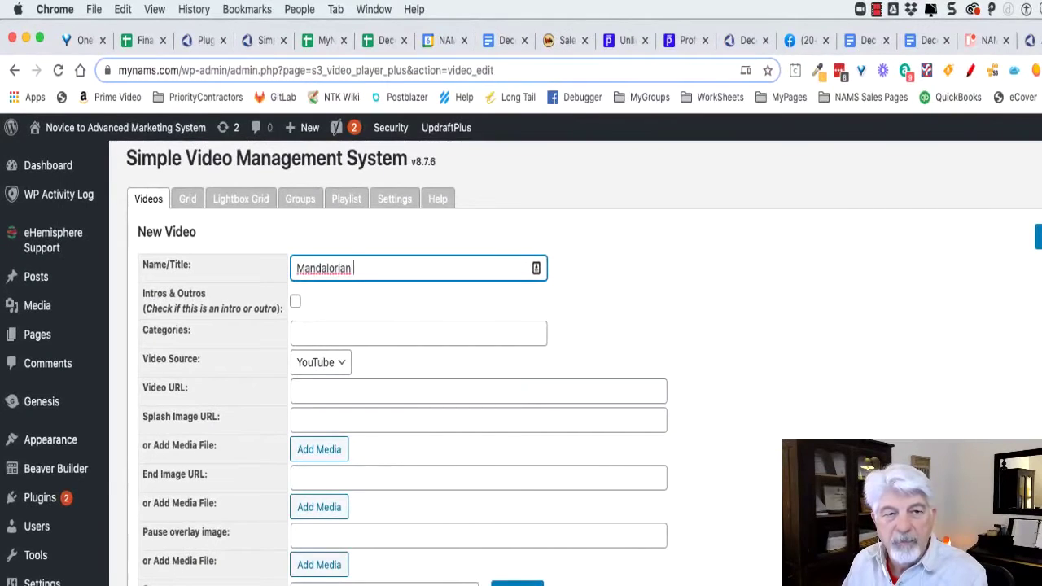
{"action": "type", "text": "Test"}
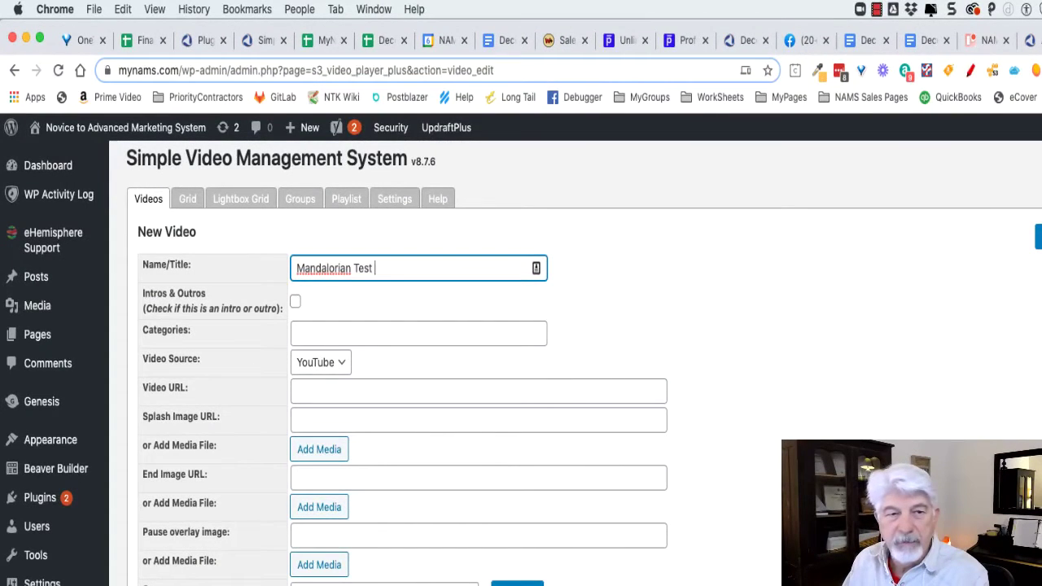
{"action": "type", "text": " Video"}
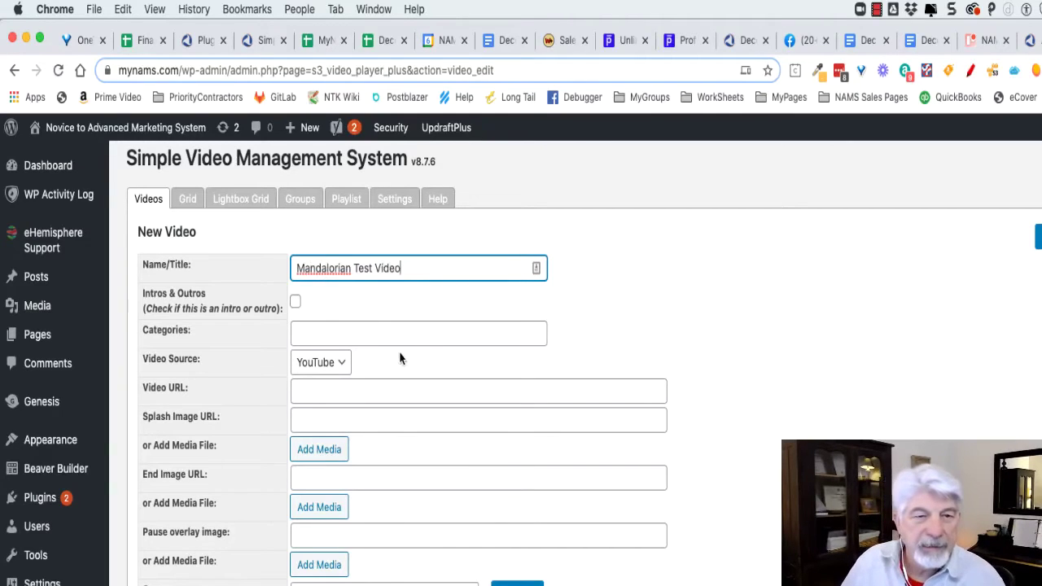
{"action": "left_click", "coordinate": [336, 364]}
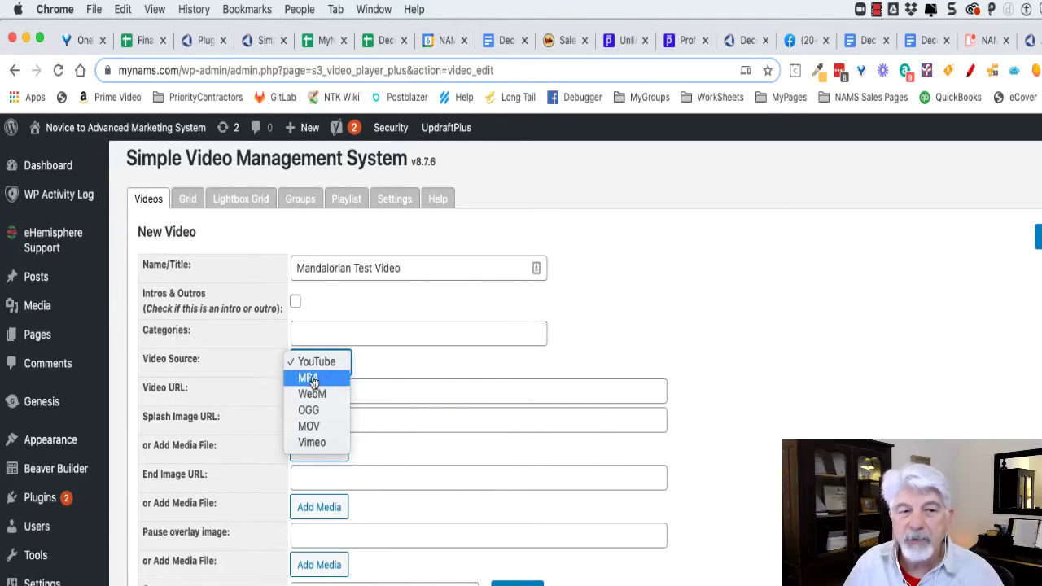
{"action": "left_click", "coordinate": [438, 362]}
{"action": "left_click", "coordinate": [382, 396]}
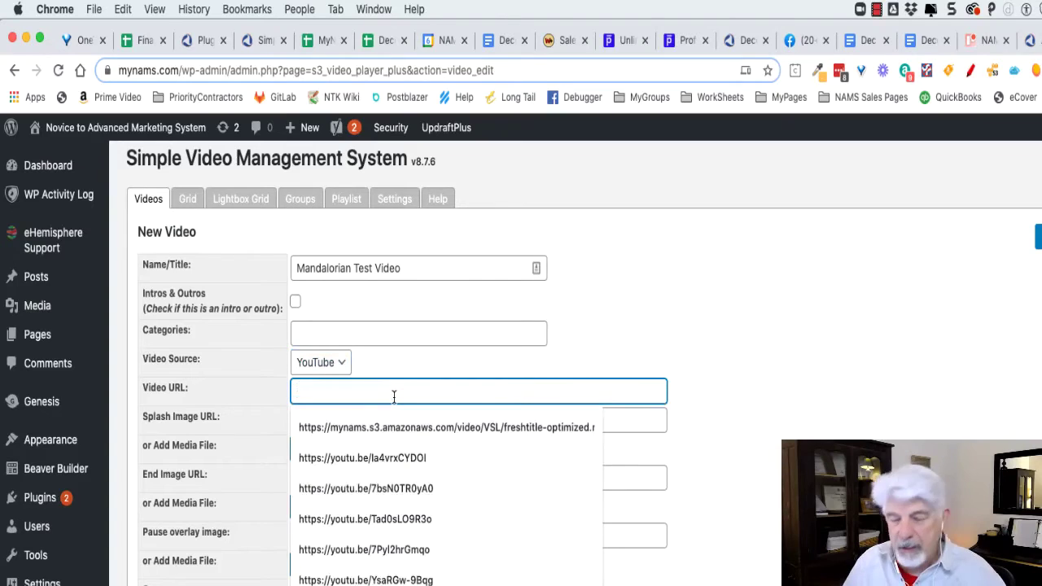
{"action": "key", "text": "super+v"}
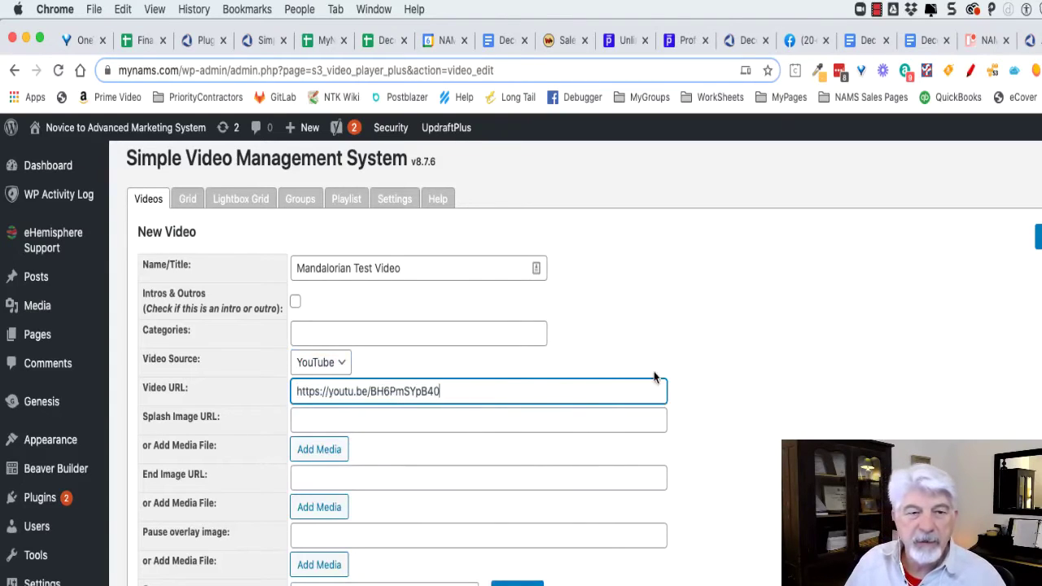
{"action": "left_click", "coordinate": [390, 420]}
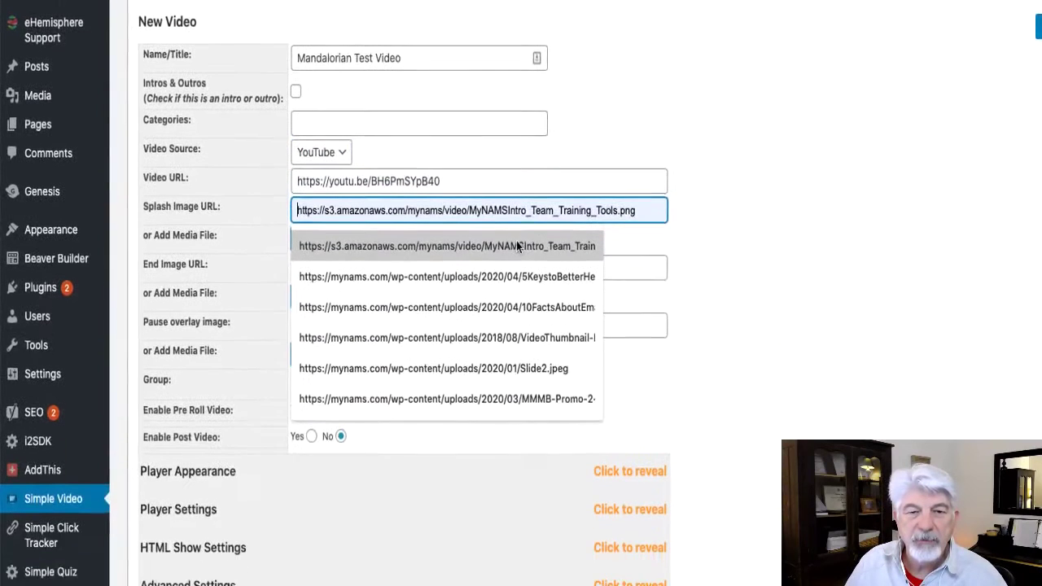
{"action": "left_click", "coordinate": [517, 245]}
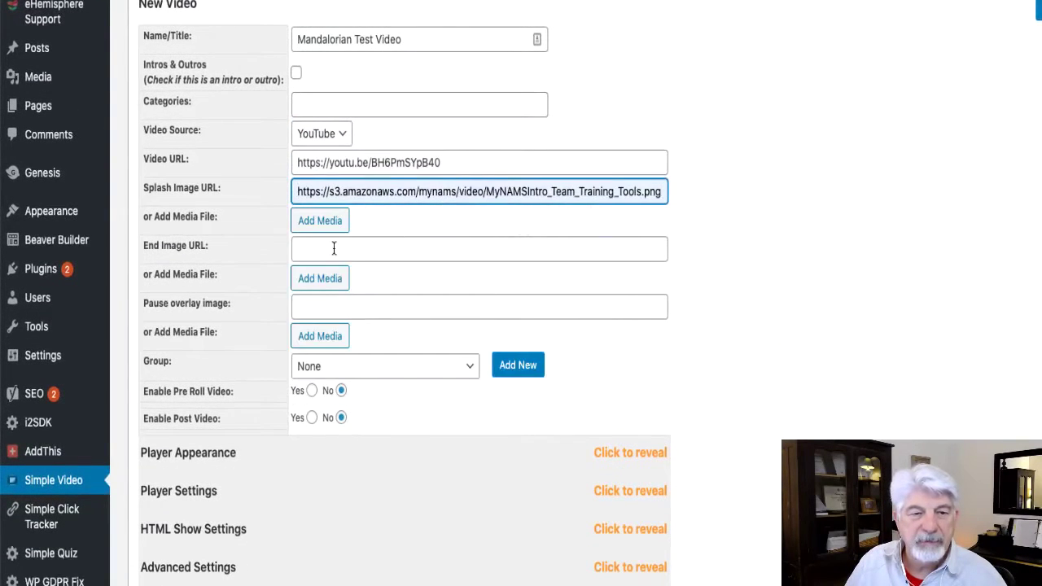
{"action": "left_click", "coordinate": [390, 269]}
Copy the splash image URL and reuse it for the end image and the pause overlay image.
{"action": "left_click", "coordinate": [402, 191]}
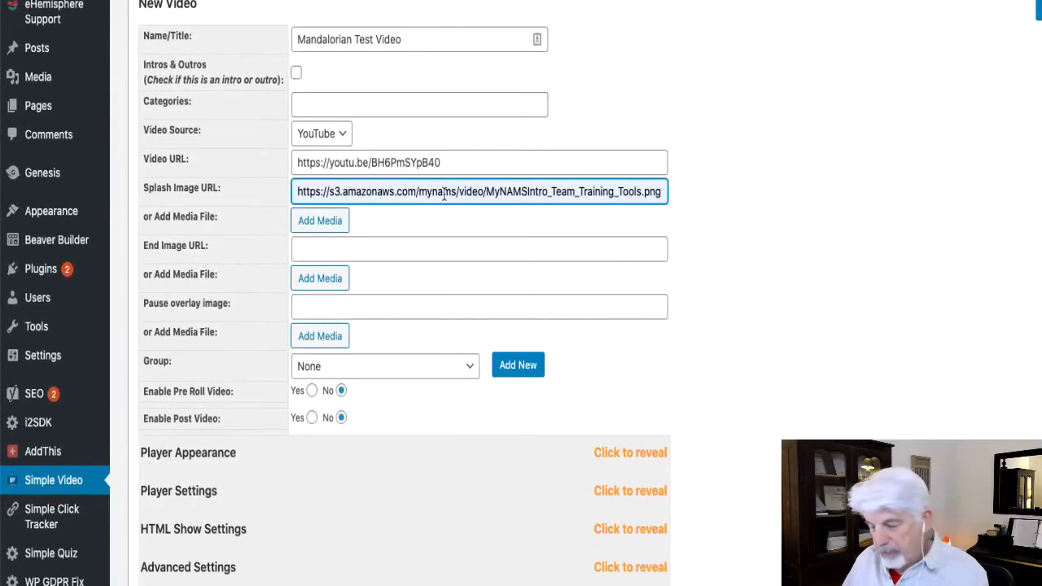
{"action": "triple_click", "coordinate": [441, 192]}
{"action": "left_click", "coordinate": [376, 241]}
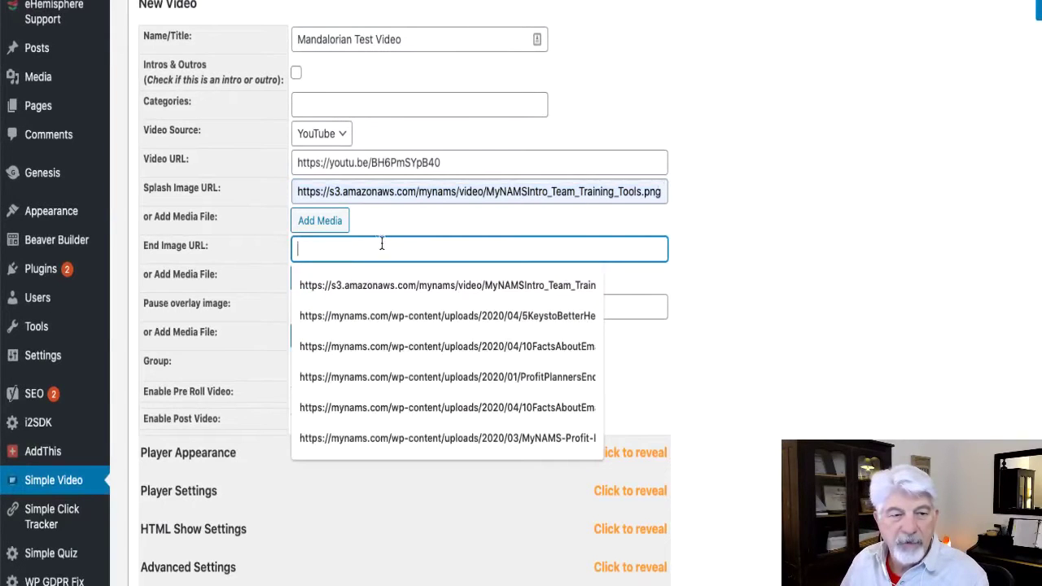
{"action": "key", "text": "ctrl+v"}
{"action": "left_click", "coordinate": [390, 305]}
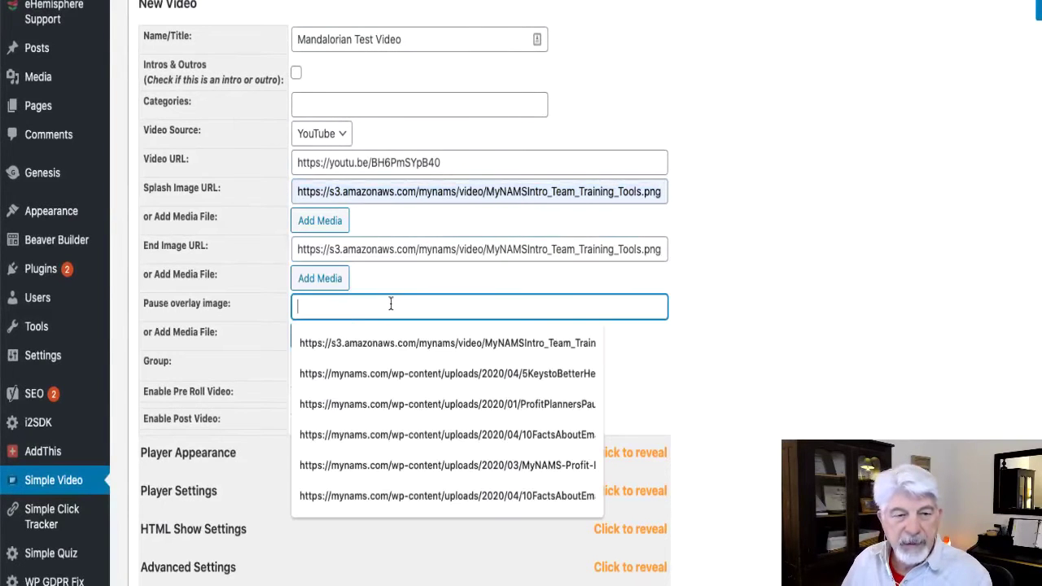
{"action": "key", "text": "ctrl+v"}
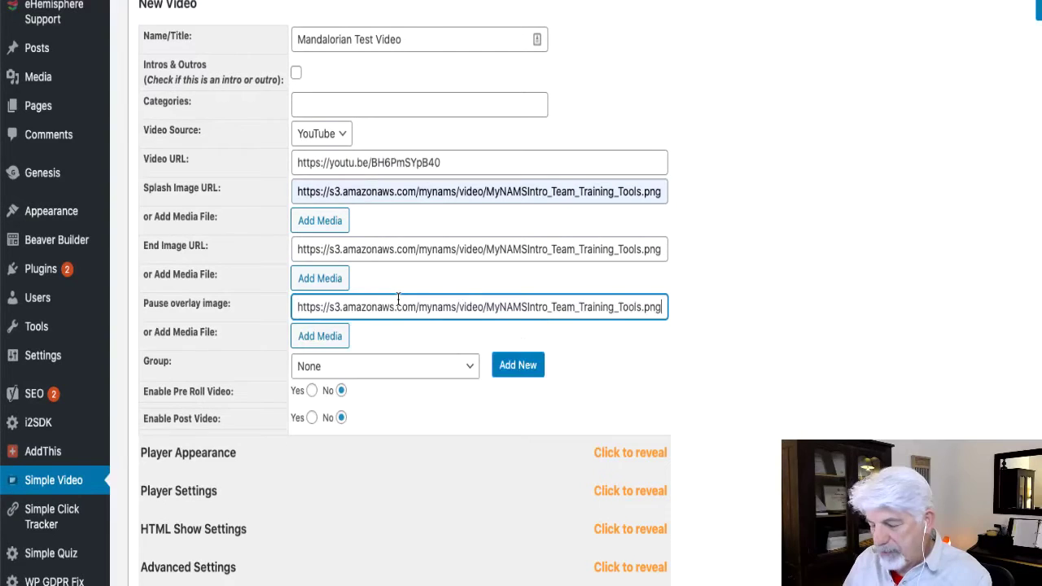
{"action": "left_click", "coordinate": [716, 278]}
Assign the video to the Blog group.
{"action": "scroll", "coordinate": [716, 279], "scroll_direction": "down", "scroll_amount": 1}
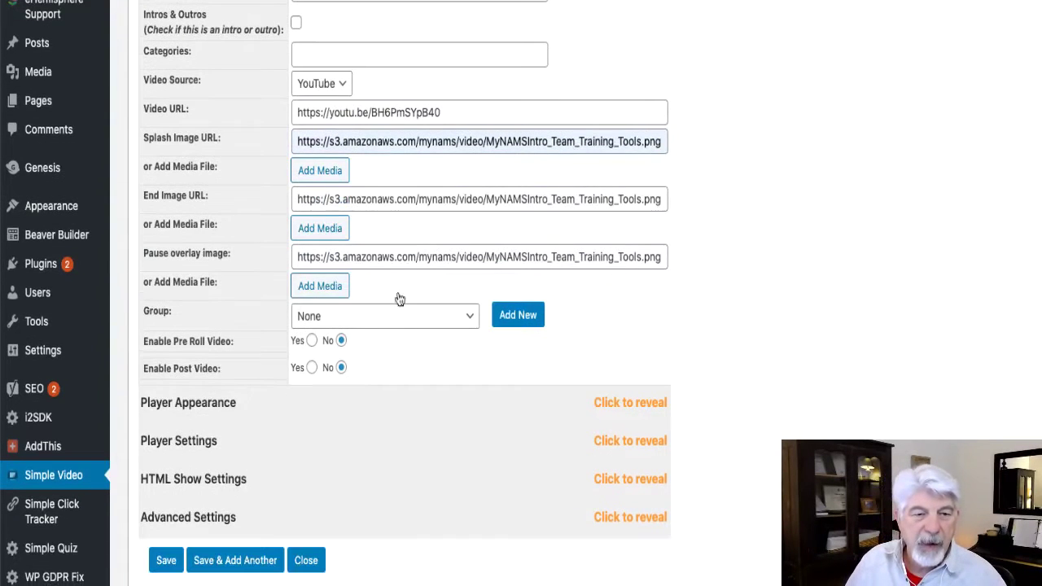
{"action": "left_click", "coordinate": [337, 318]}
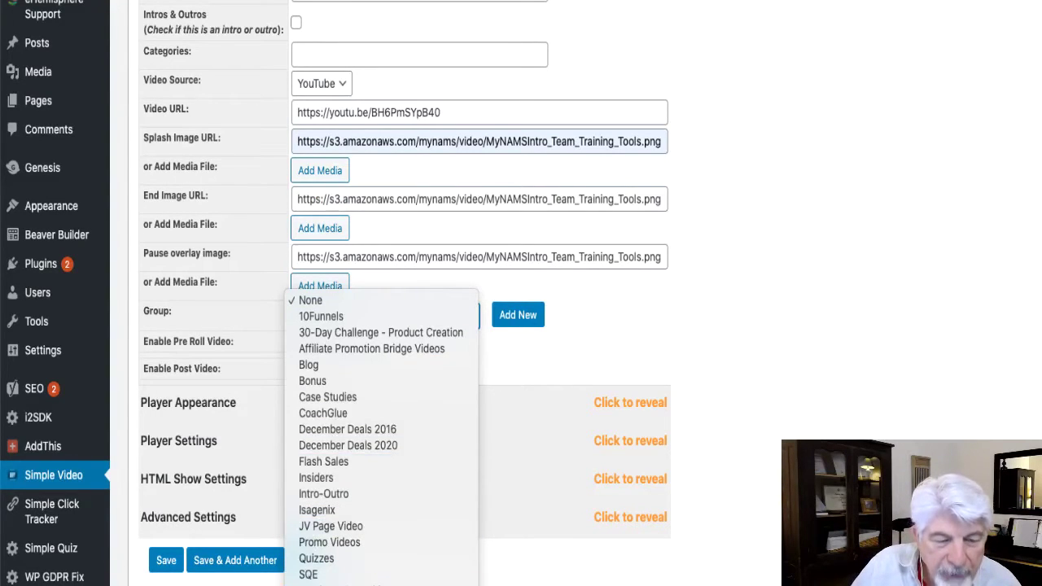
{"action": "left_click", "coordinate": [308, 365]}
In the Player Appearance settings, keep the 16:9 size type and set the video width to 800.
{"action": "left_click", "coordinate": [619, 407]}
{"action": "scroll", "coordinate": [399, 374], "scroll_direction": "down", "scroll_amount": 2}
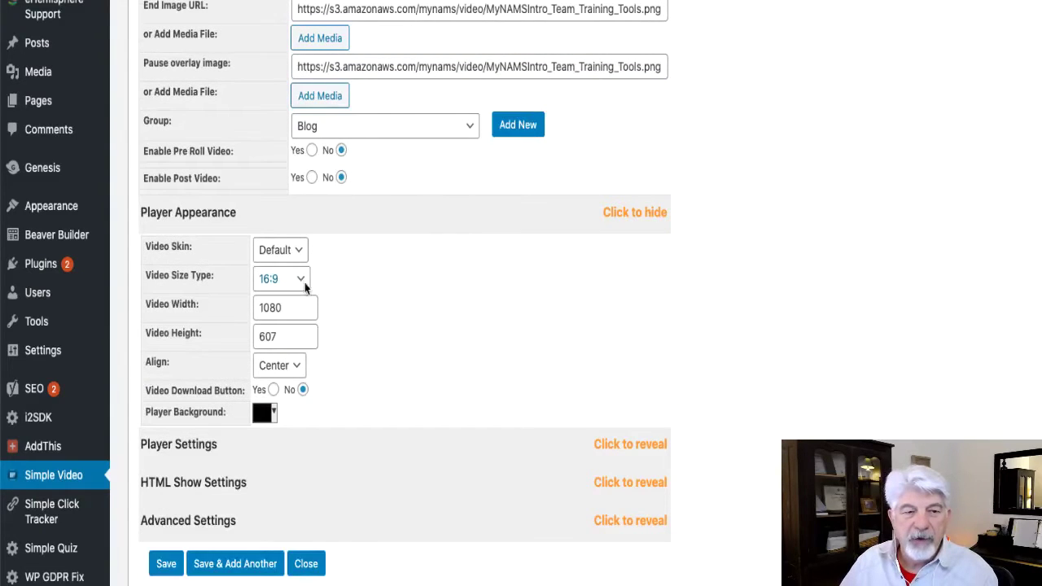
{"action": "left_click", "coordinate": [302, 281]}
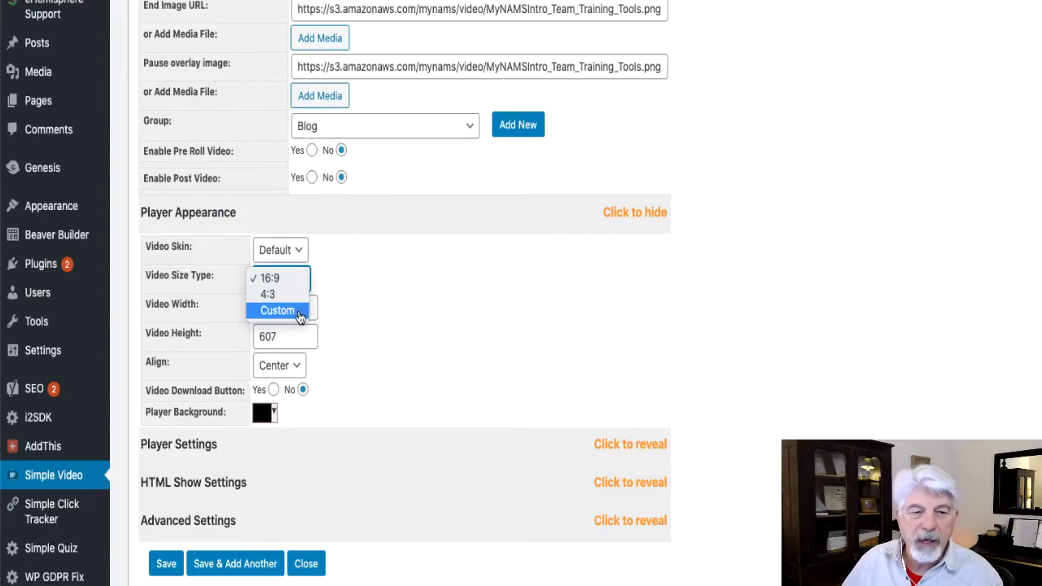
{"action": "left_click", "coordinate": [283, 278]}
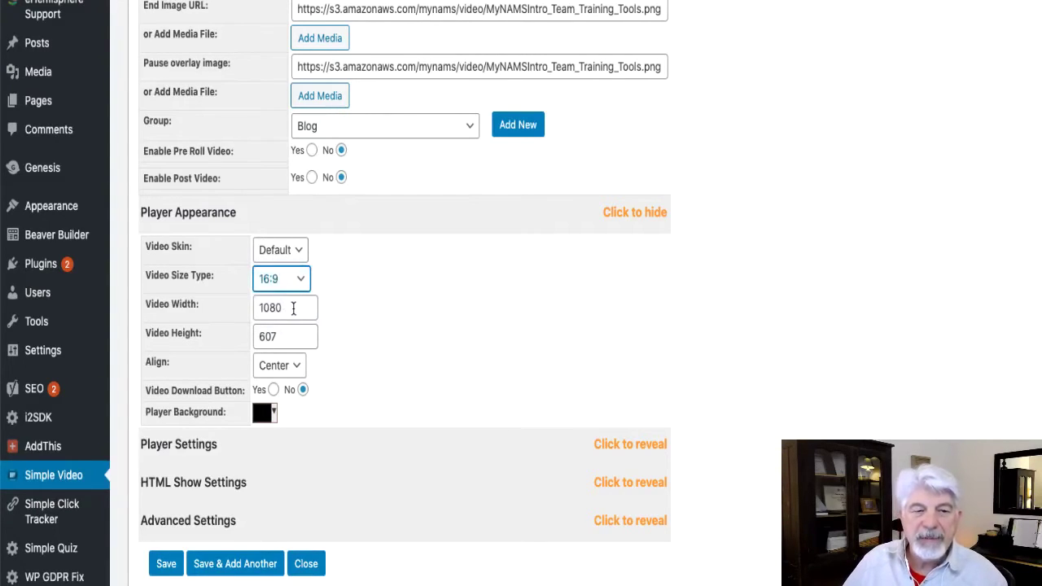
{"action": "left_click_drag", "start_coordinate": [289, 307], "coordinate": [259, 307]}
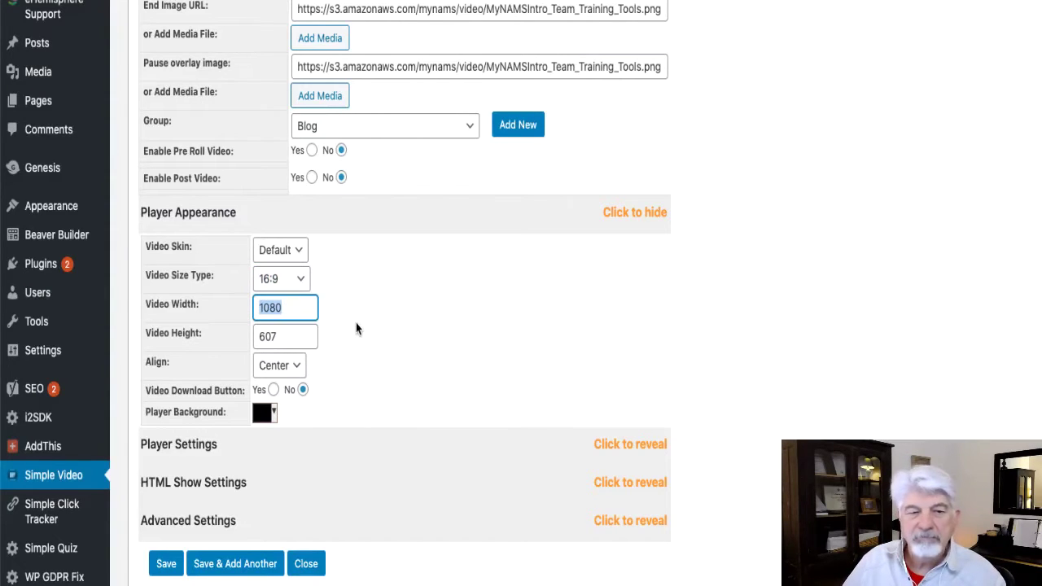
{"action": "type", "text": "800"}
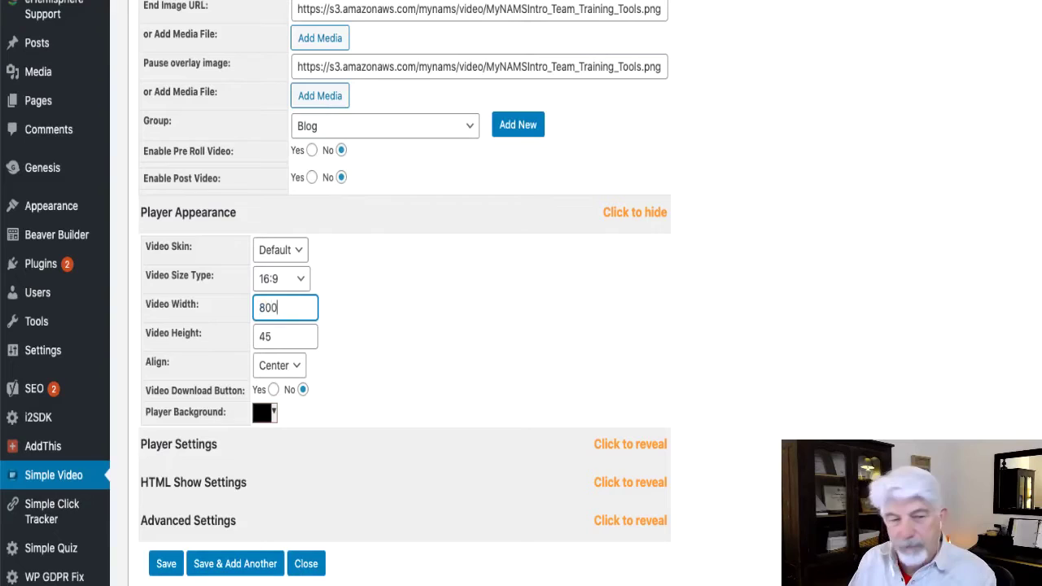
{"action": "left_click", "coordinate": [394, 288]}
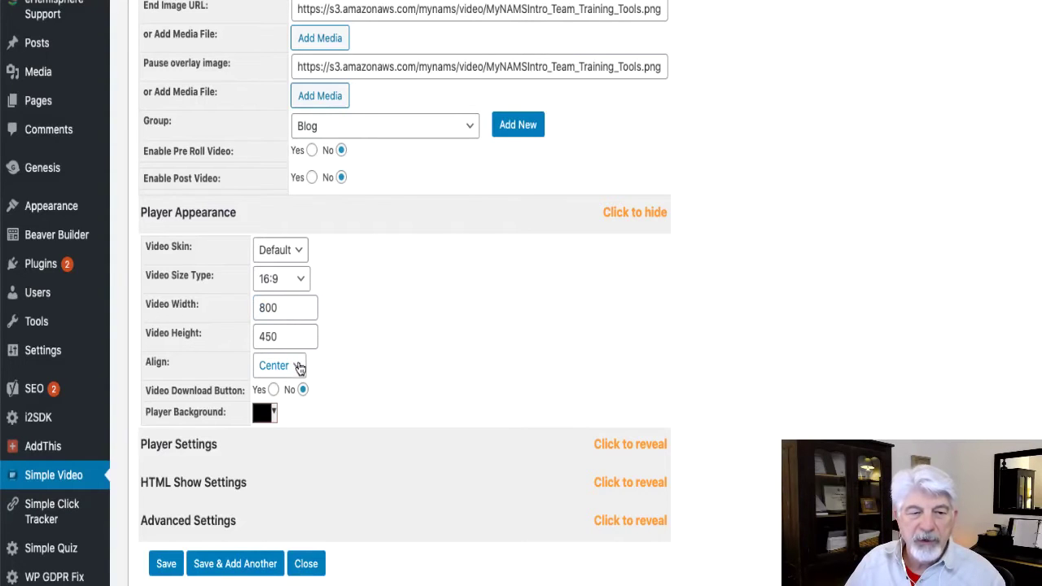
Change the player background color to a dark gray.
{"action": "scroll", "coordinate": [300, 370], "scroll_direction": "down", "scroll_amount": 1}
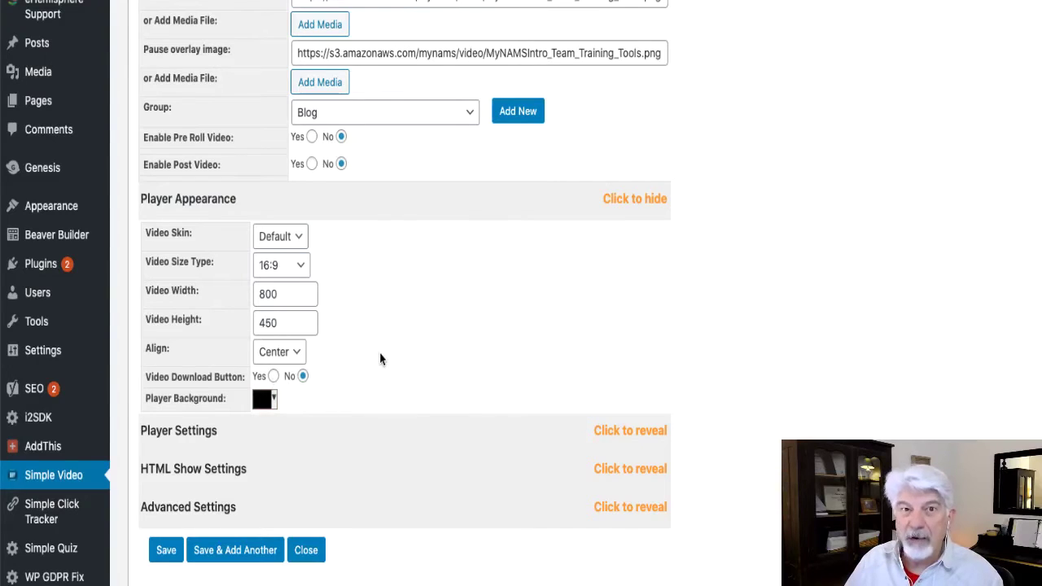
{"action": "left_click", "coordinate": [262, 399]}
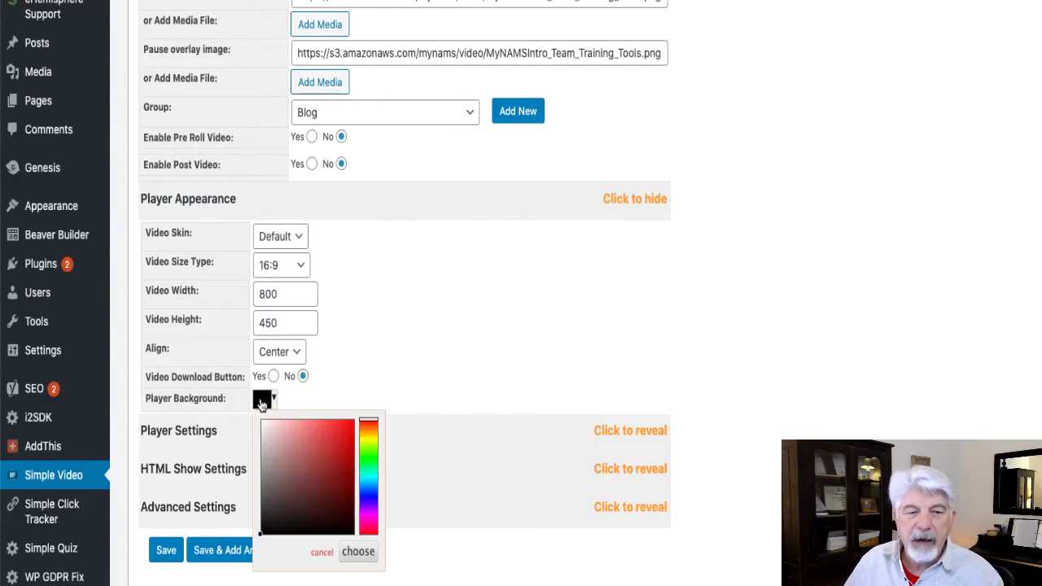
{"action": "left_click", "coordinate": [266, 428]}
{"action": "left_click_drag", "start_coordinate": [266, 427], "coordinate": [260, 484]}
{"action": "left_click", "coordinate": [421, 372]}
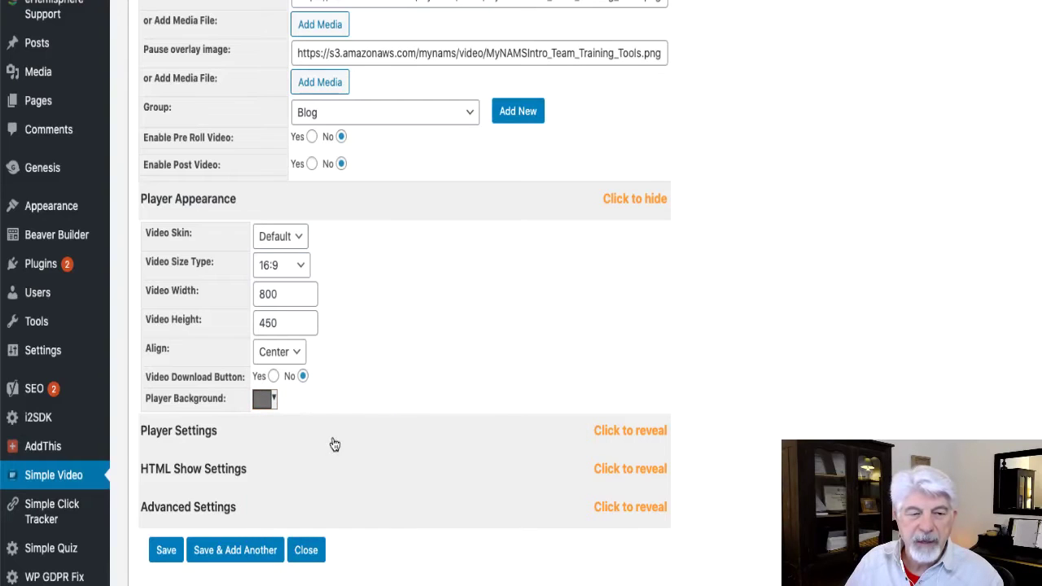
In the Player Settings, enable Auto Play and Show Captions while leaving Hide Controls off.
{"action": "left_click", "coordinate": [285, 434]}
{"action": "scroll", "coordinate": [585, 324], "scroll_direction": "down", "scroll_amount": 3}
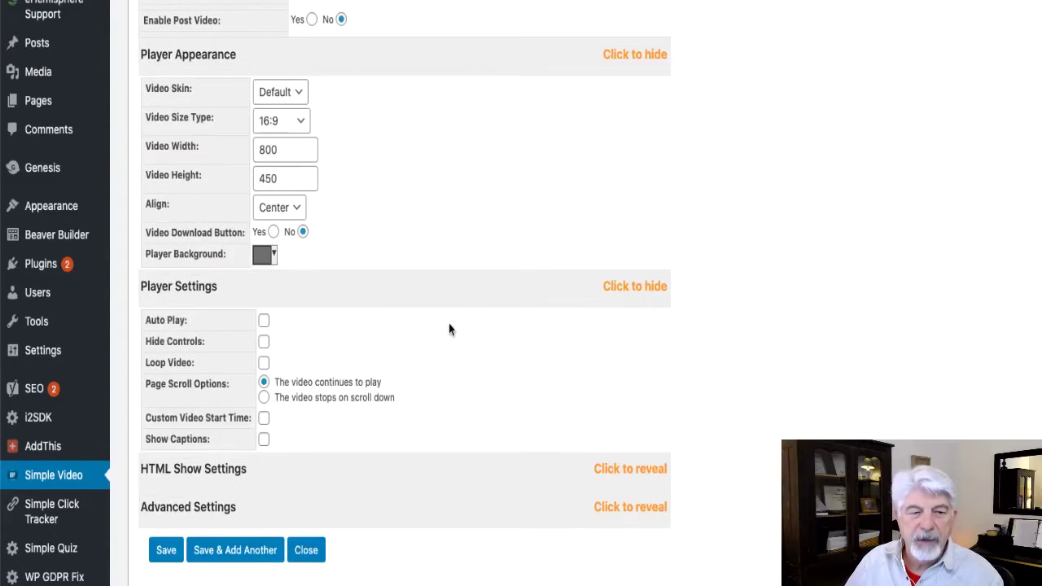
{"action": "left_click", "coordinate": [264, 320]}
{"action": "left_click", "coordinate": [264, 342]}
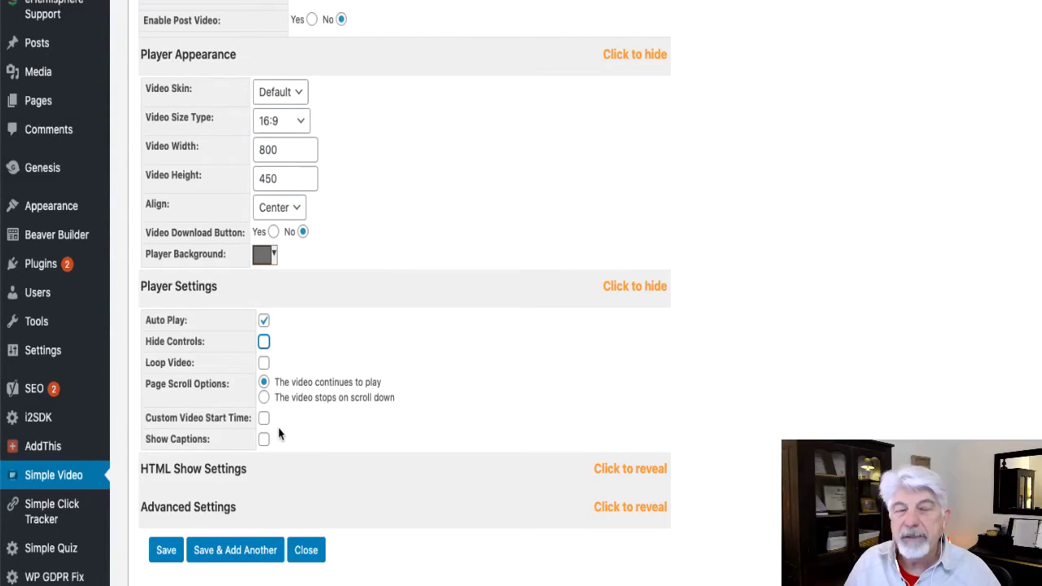
{"action": "left_click", "coordinate": [263, 441]}
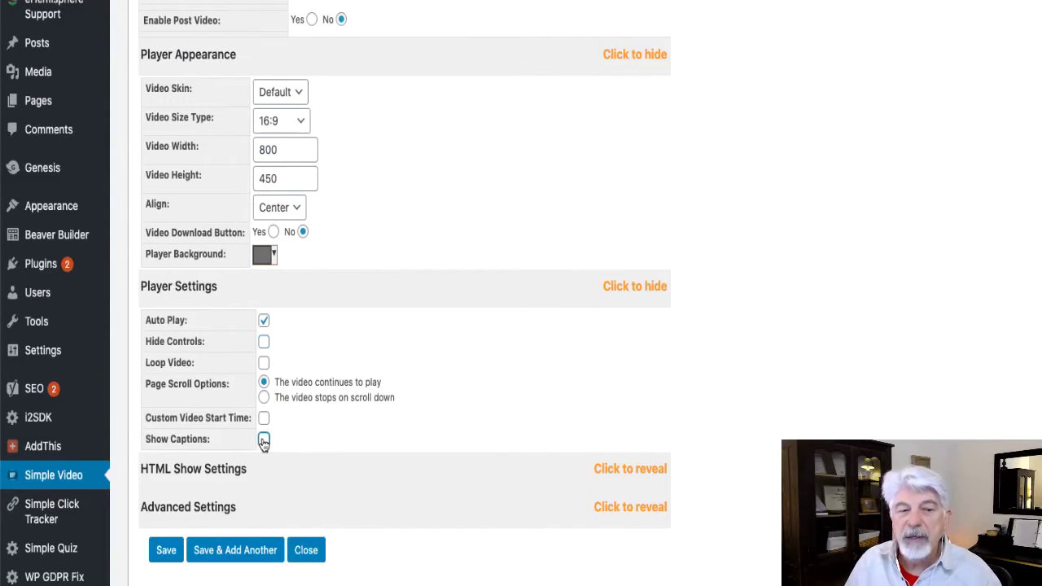
{"action": "left_click", "coordinate": [264, 440]}
{"action": "scroll", "coordinate": [399, 488], "scroll_direction": "down", "scroll_amount": 3}
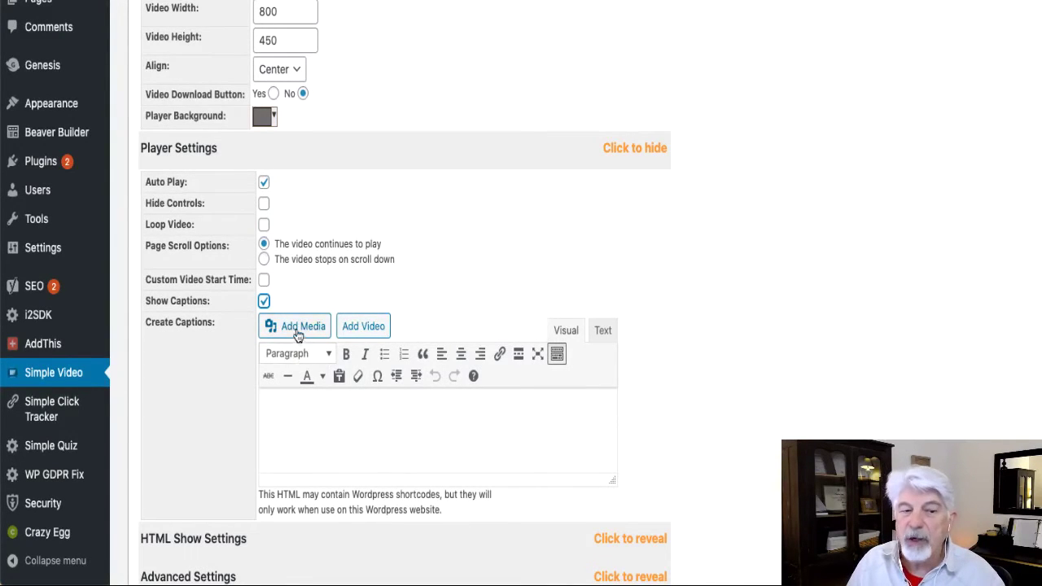
Turn off Show Captions, then in the HTML Show Settings set the HTML to show at 30 seconds.
{"action": "left_click", "coordinate": [264, 301]}
{"action": "left_click", "coordinate": [306, 438]}
{"action": "scroll", "coordinate": [793, 354], "scroll_direction": "down", "scroll_amount": 5}
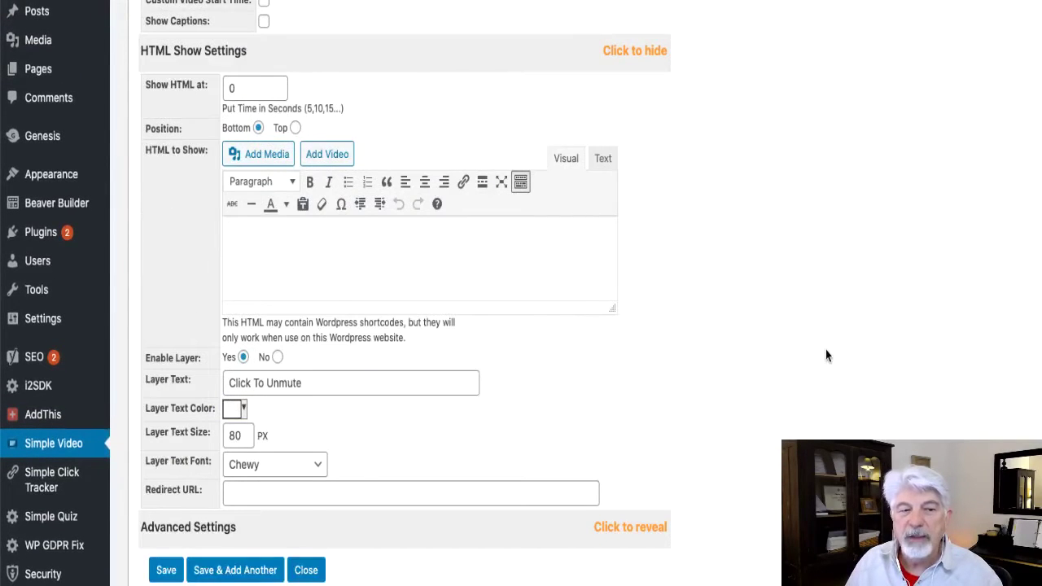
{"action": "left_click", "coordinate": [282, 84]}
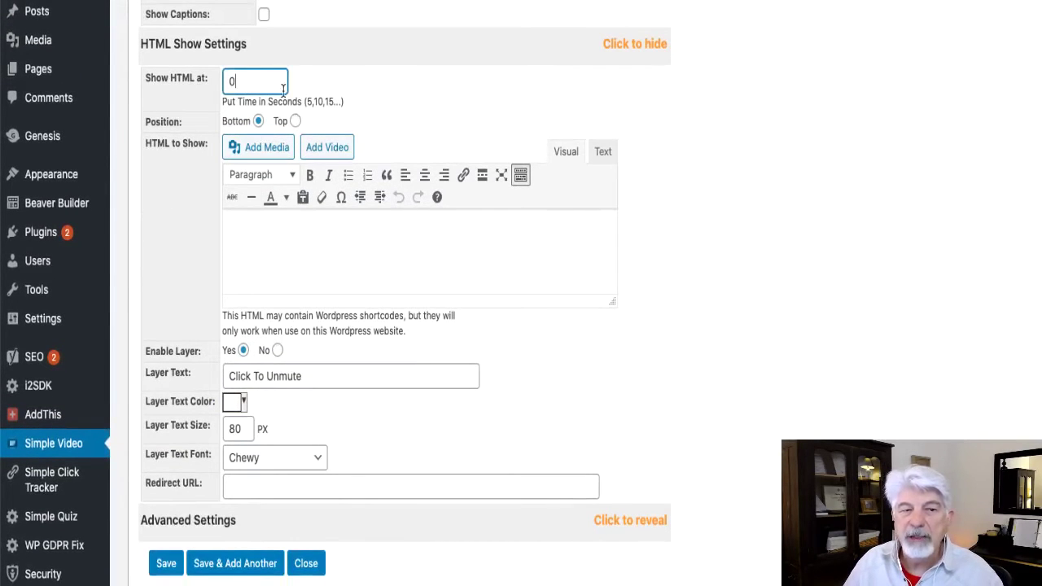
{"action": "double_click", "coordinate": [255, 81]}
{"action": "type", "text": "30"}
Write "I Love Mandalorian!" as the HTML to show and format it as a centered Heading 2.
{"action": "left_click", "coordinate": [307, 244]}
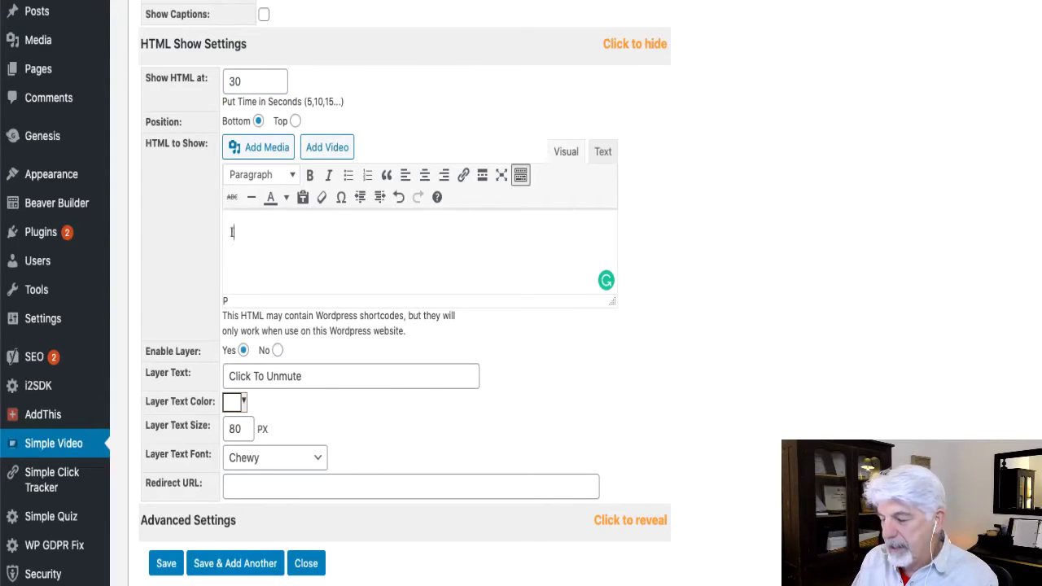
{"action": "type", "text": "Love Mandaloaian!"}
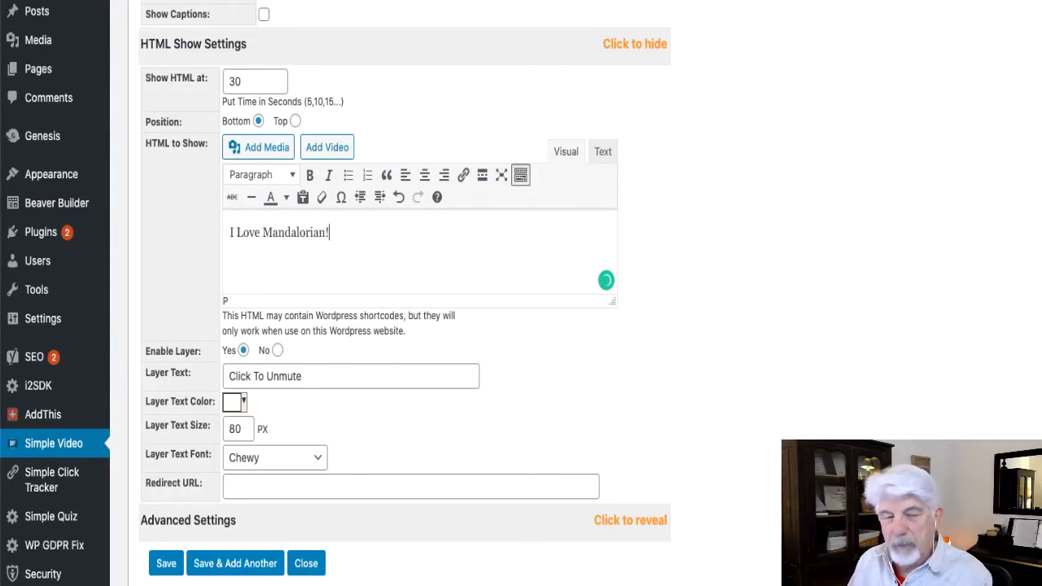
{"action": "left_click_drag", "start_coordinate": [330, 233], "coordinate": [230, 233]}
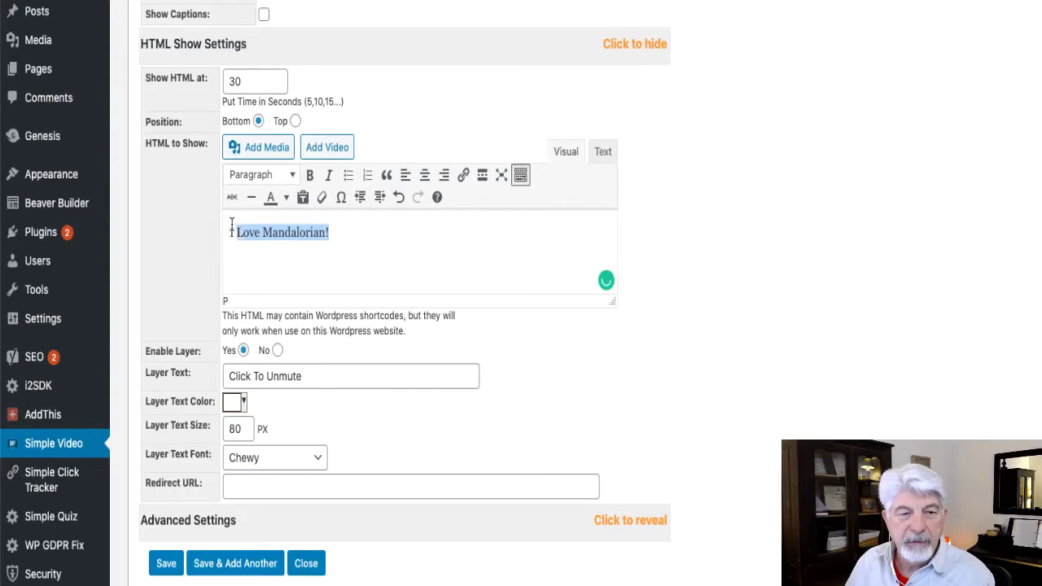
{"action": "left_click", "coordinate": [290, 175]}
{"action": "left_click", "coordinate": [318, 271]}
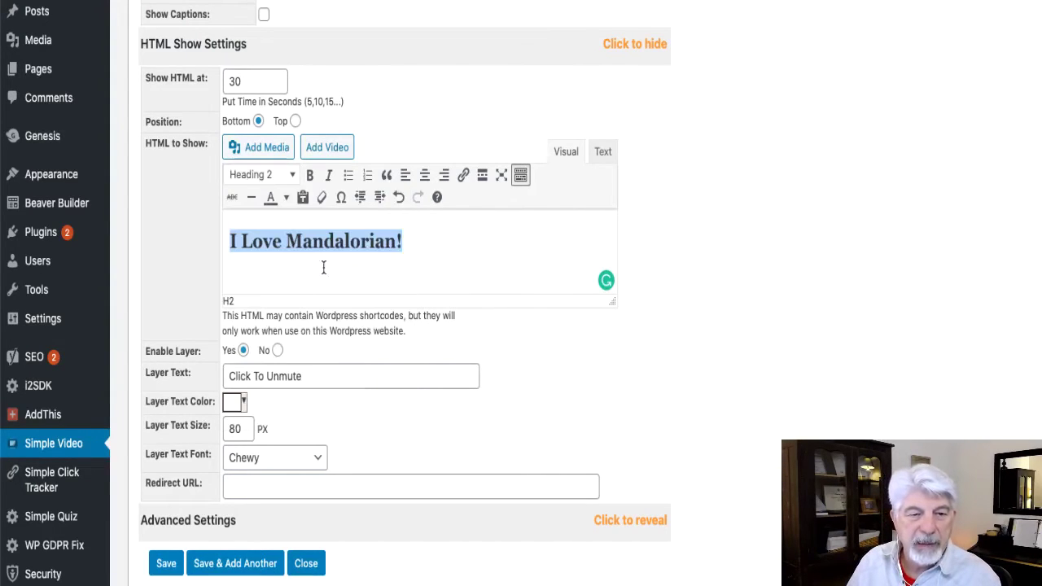
{"action": "left_click", "coordinate": [424, 175]}
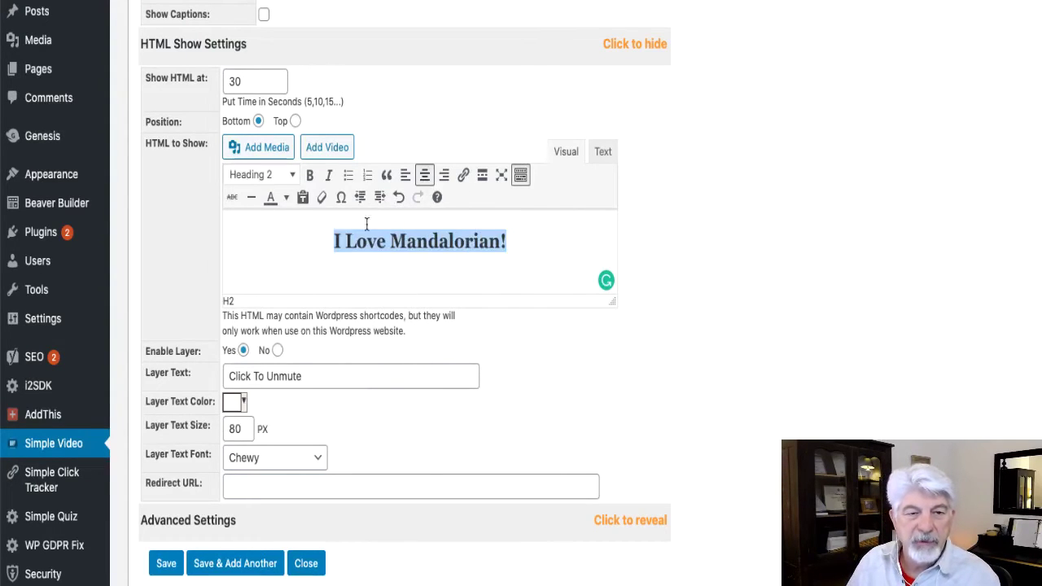
On a new line below the heading, insert the yellow Continue button image with the red arrow from the media library.
{"action": "left_click", "coordinate": [517, 248]}
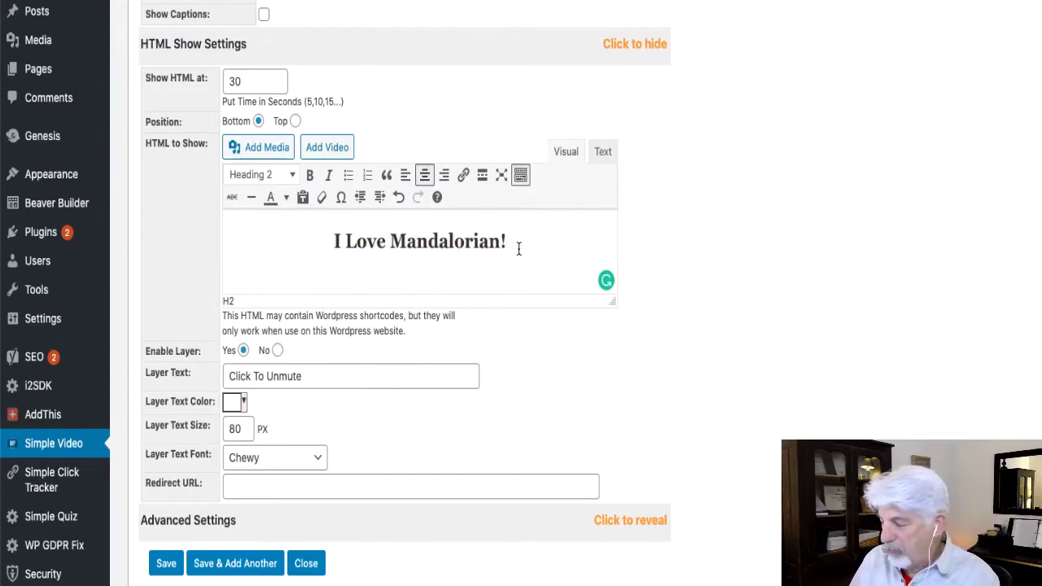
{"action": "key", "text": "Return"}
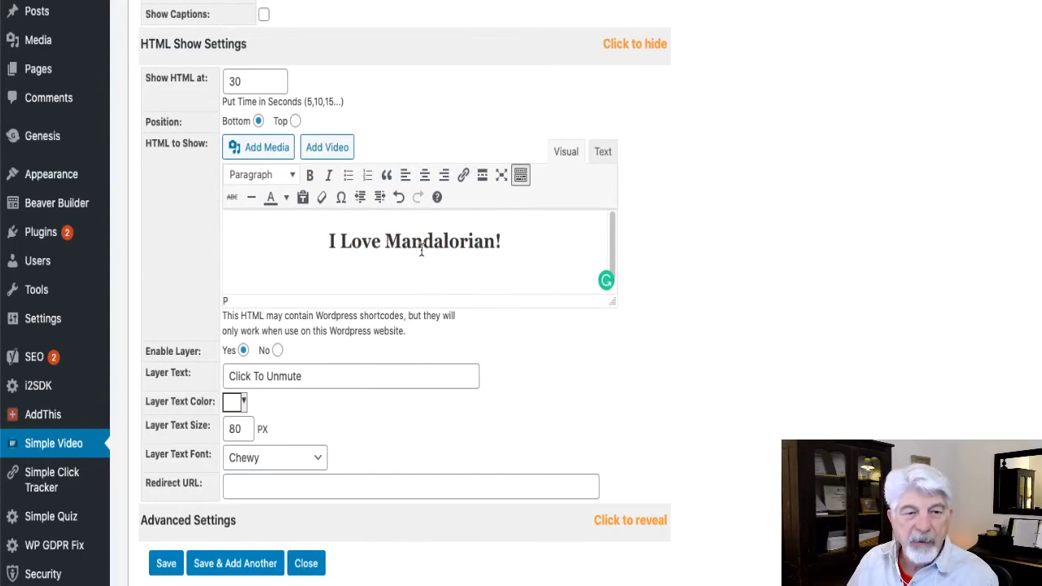
{"action": "left_click", "coordinate": [271, 147]}
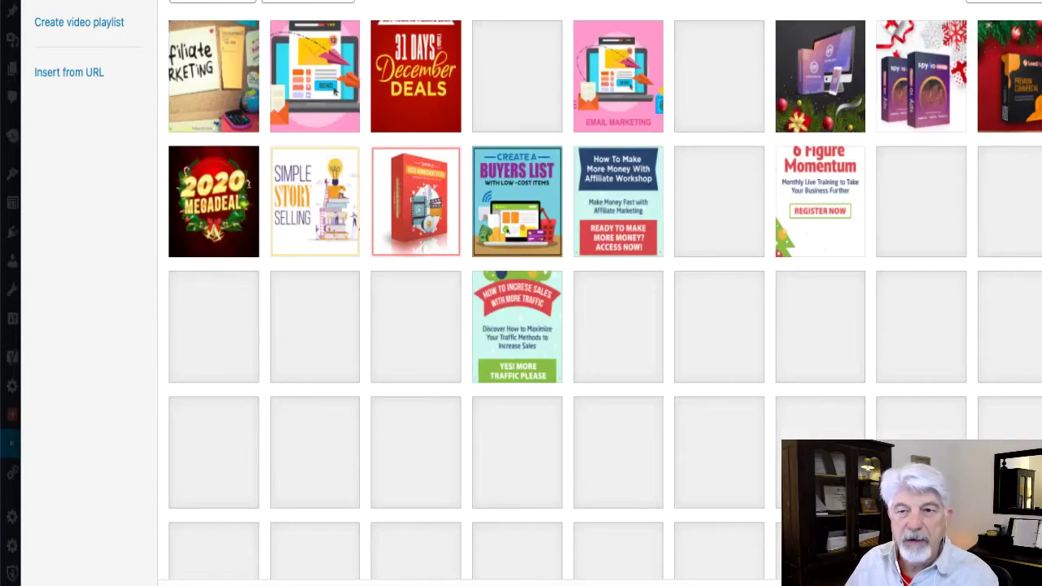
{"action": "left_click", "coordinate": [1006, 3]}
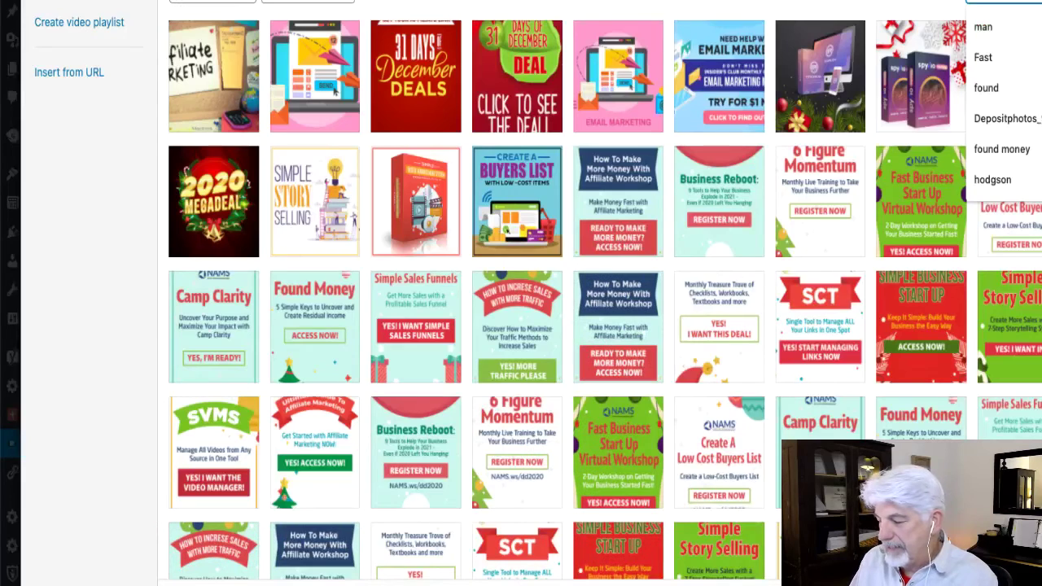
{"action": "type", "text": "ca"}
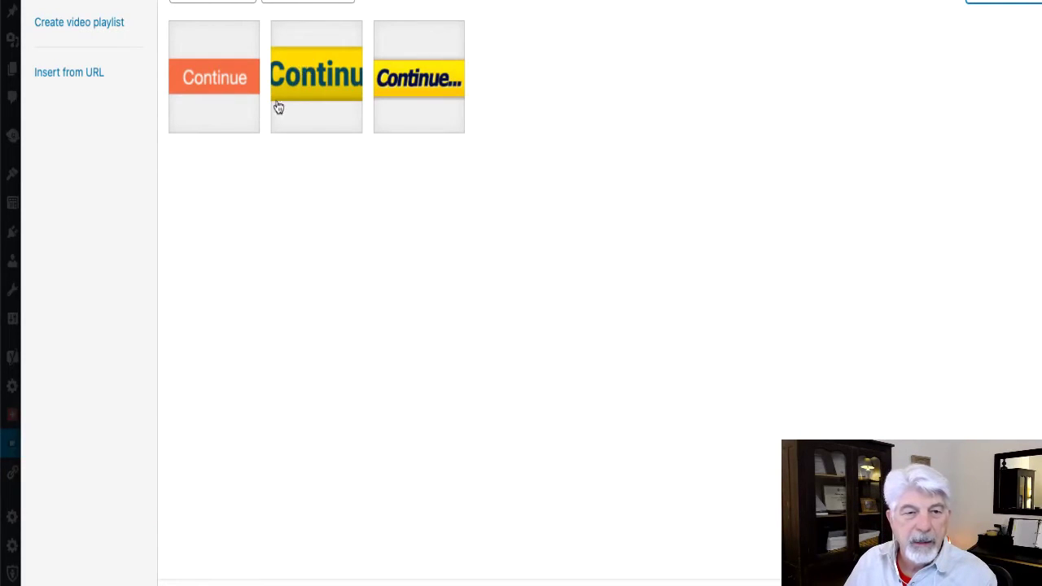
{"action": "left_click", "coordinate": [320, 85]}
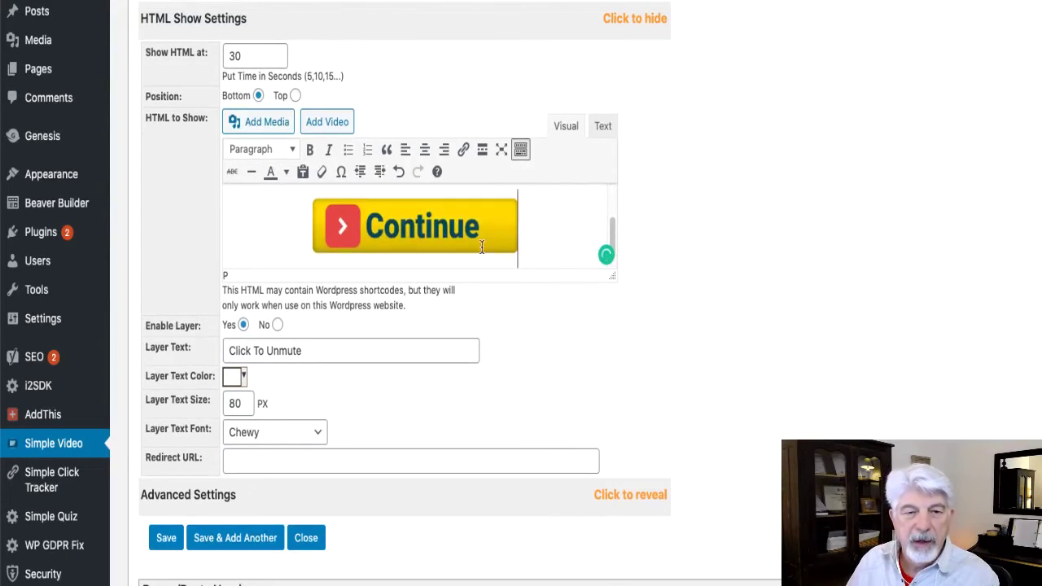
{"action": "scroll", "coordinate": [472, 250], "scroll_direction": "up", "scroll_amount": 1}
{"action": "scroll", "coordinate": [473, 250], "scroll_direction": "down", "scroll_amount": 1}
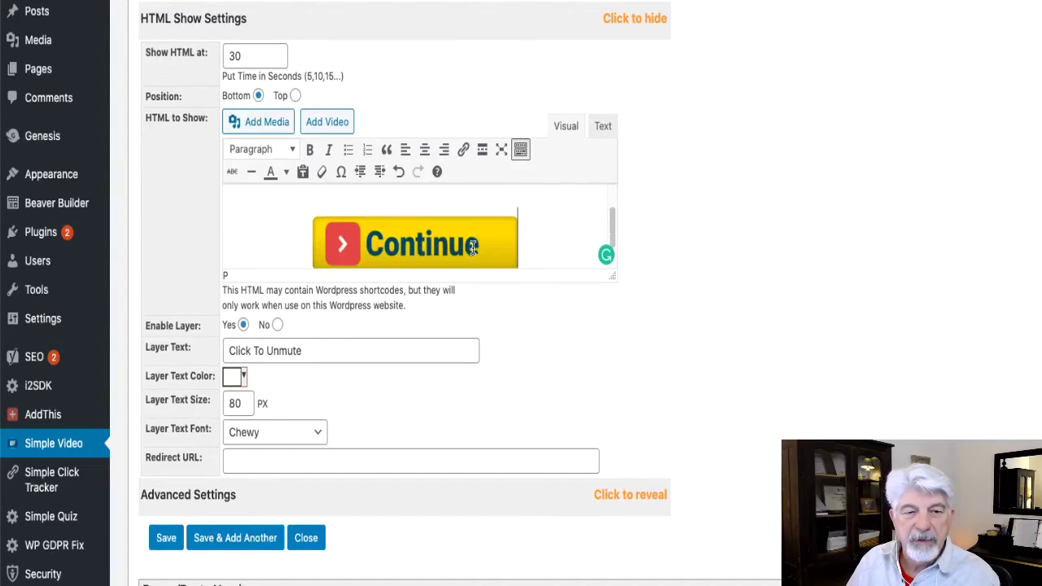
{"action": "left_click", "coordinate": [472, 248]}
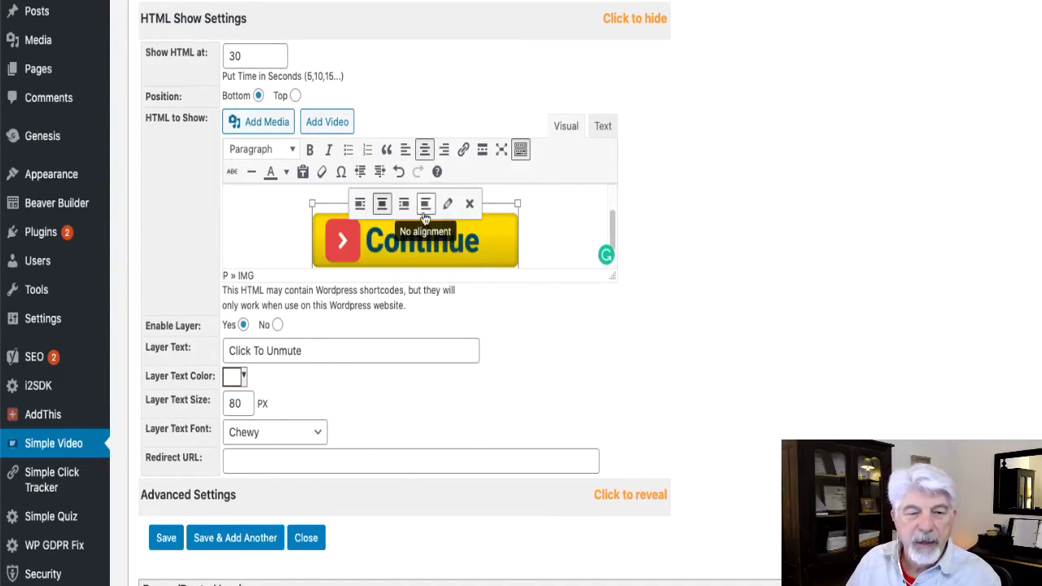
{"action": "left_click", "coordinate": [448, 207]}
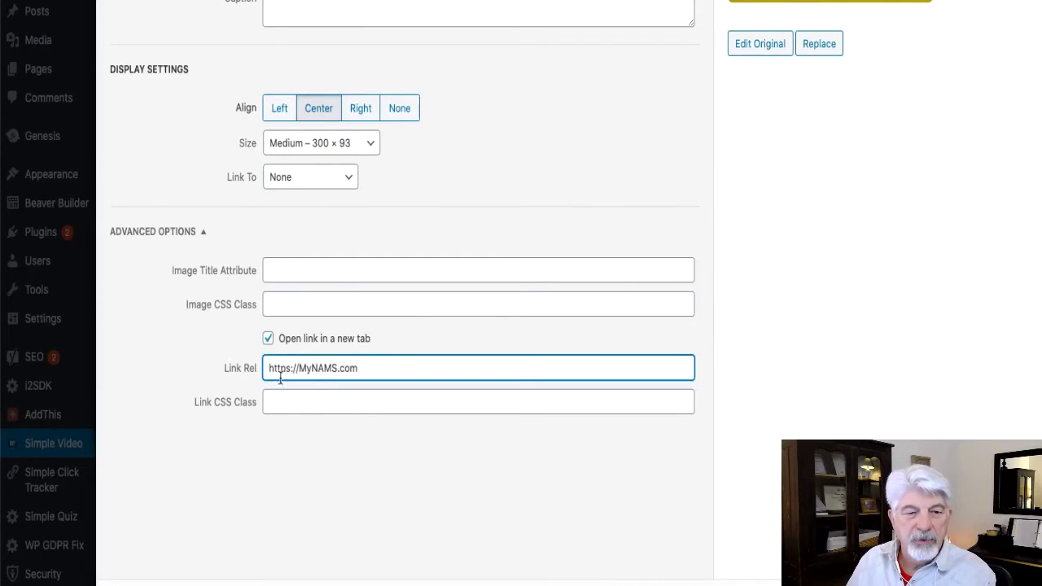
{"action": "left_click_drag", "start_coordinate": [360, 370], "coordinate": [259, 372]}
{"action": "key", "text": "ctrl+c"}
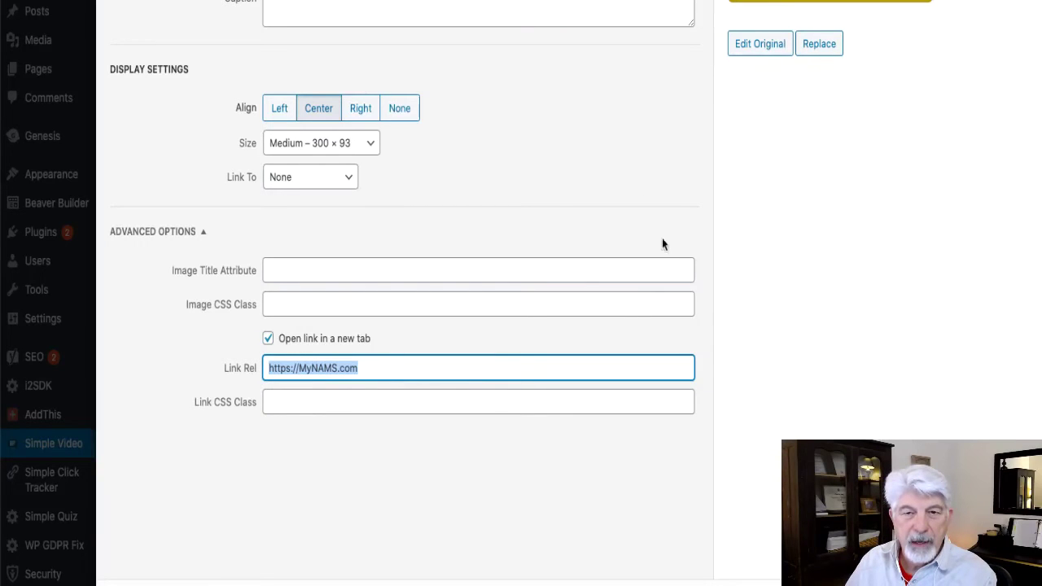
{"action": "left_click", "coordinate": [1010, 581]}
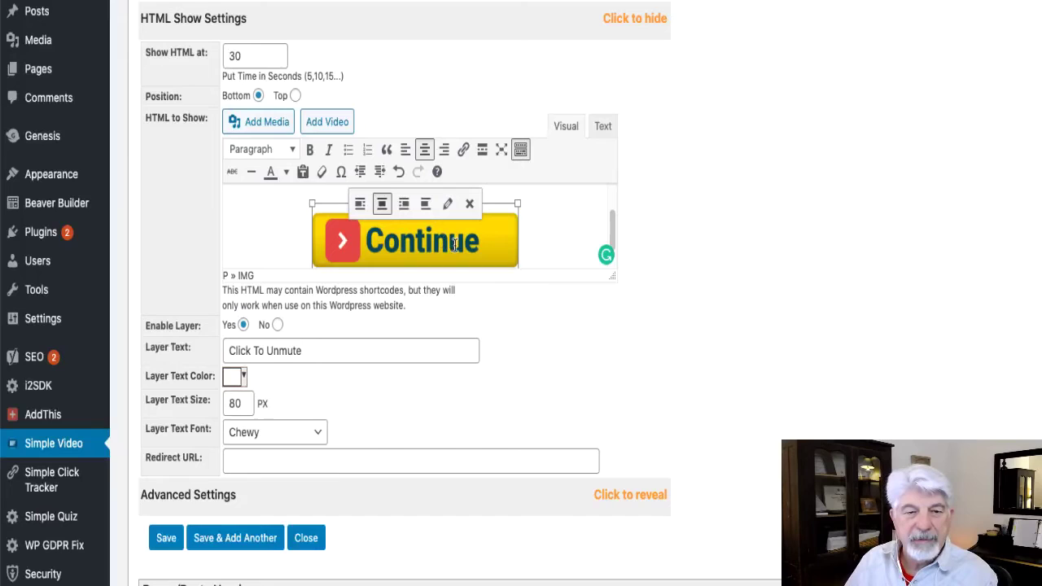
Change the layer text to "Click To Play".
{"action": "left_click", "coordinate": [289, 352]}
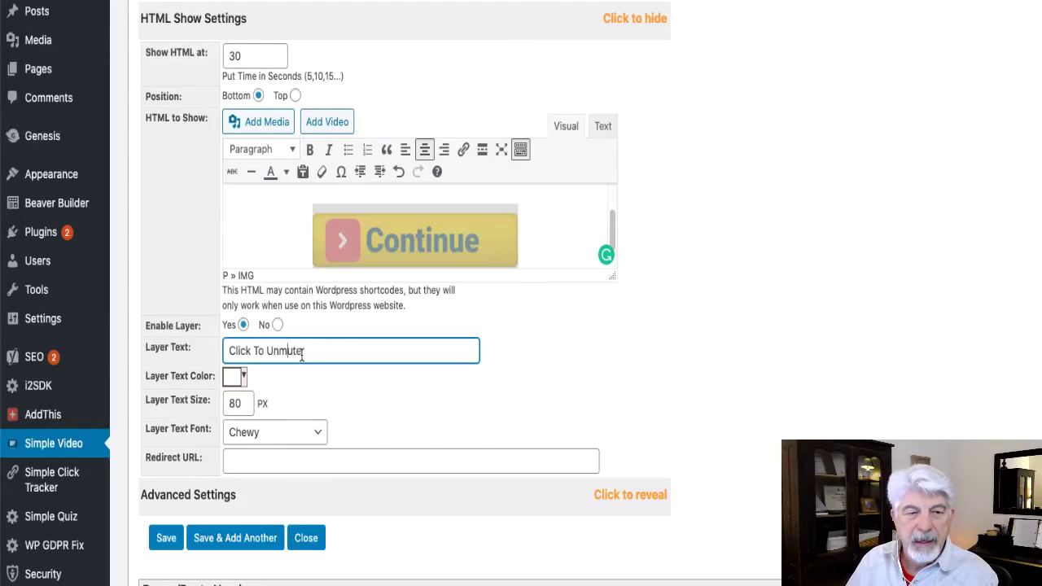
{"action": "left_click_drag", "start_coordinate": [308, 354], "coordinate": [246, 353]}
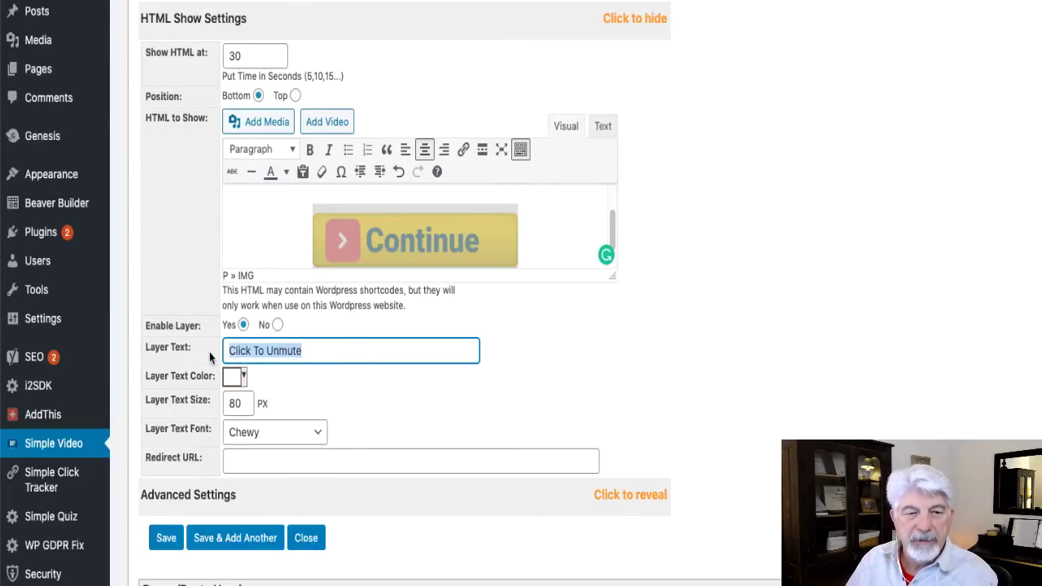
{"action": "type", "text": "Clic"}
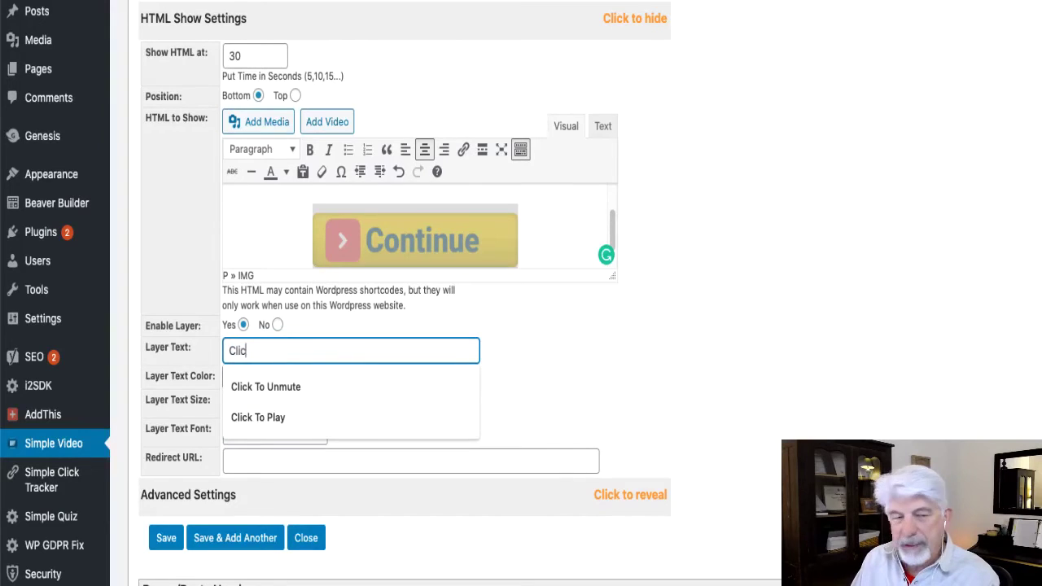
{"action": "type", "text": "k To Unmute"}
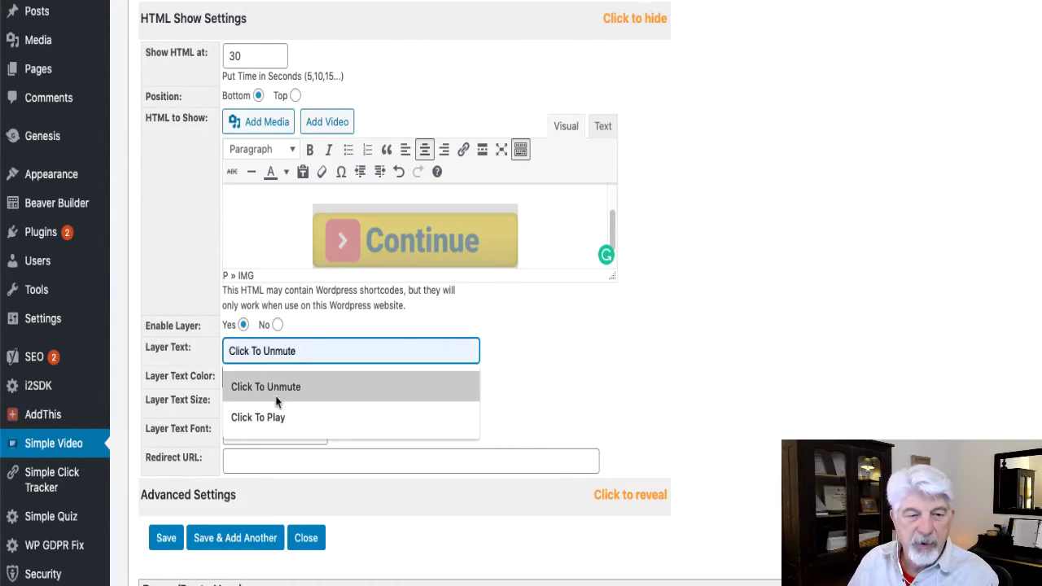
{"action": "left_click", "coordinate": [283, 409]}
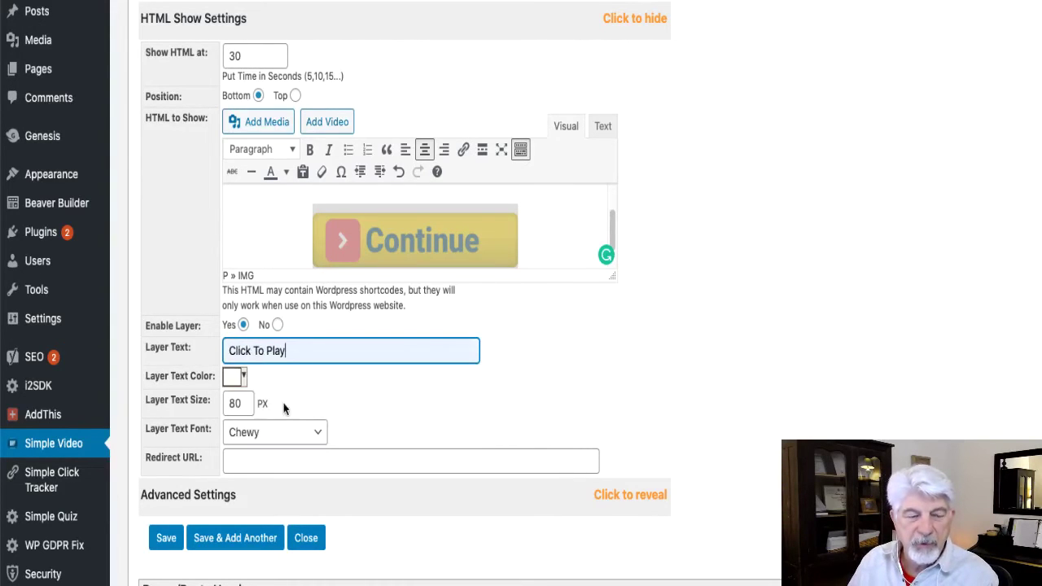
Set the layer text color to yellow.
{"action": "left_click", "coordinate": [244, 376]}
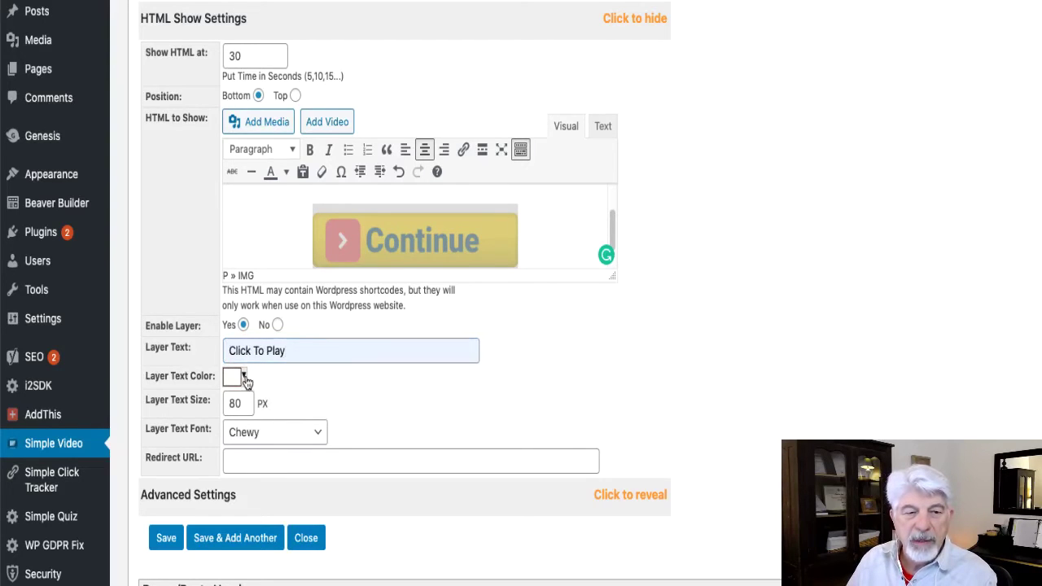
{"action": "left_click", "coordinate": [344, 416]}
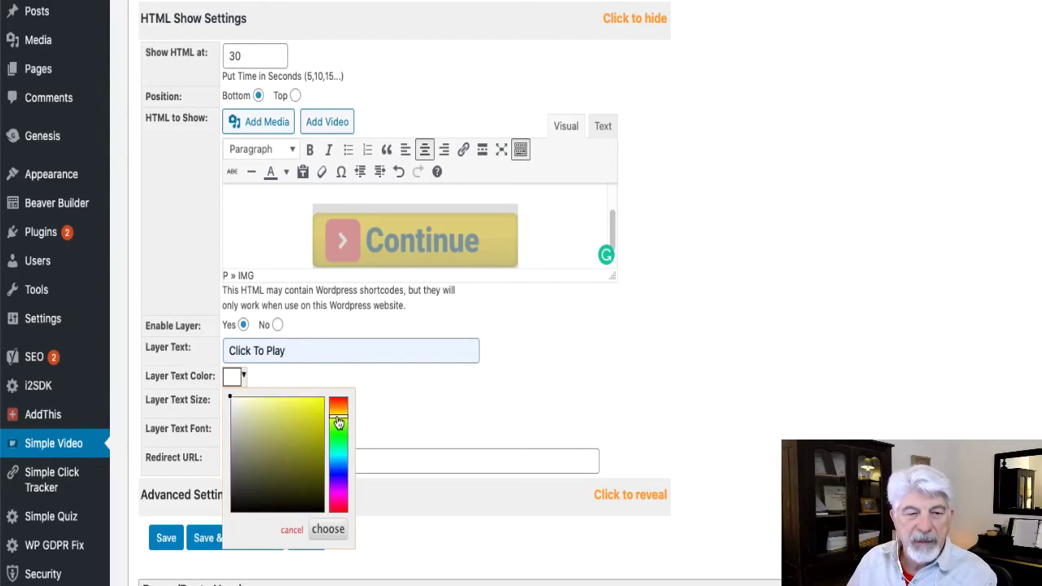
{"action": "left_click", "coordinate": [300, 404]}
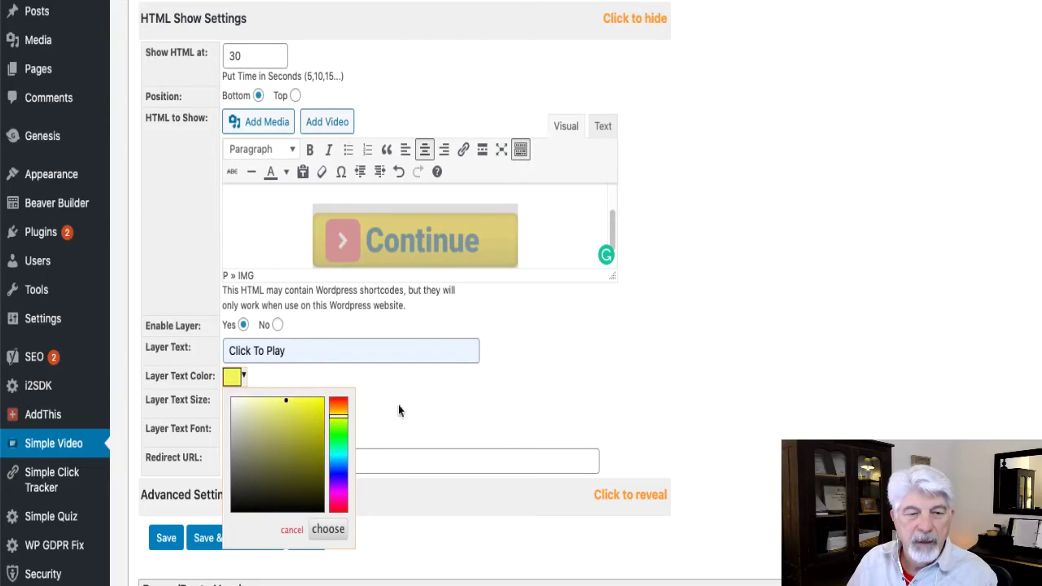
{"action": "left_click", "coordinate": [398, 412]}
Set the layer text font to Arial Black and its size to 48 px.
{"action": "left_click", "coordinate": [302, 429]}
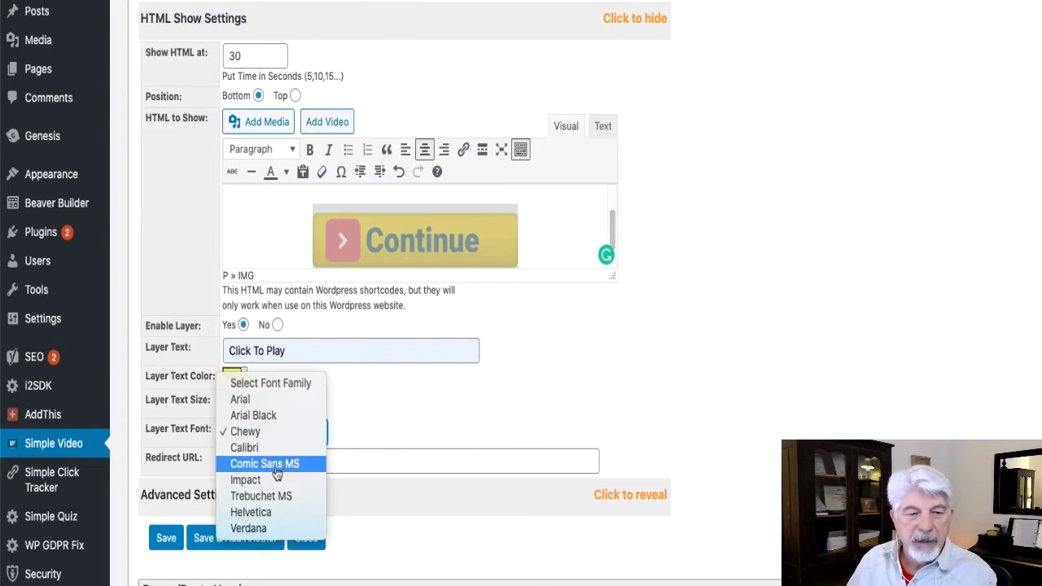
{"action": "left_click", "coordinate": [281, 417]}
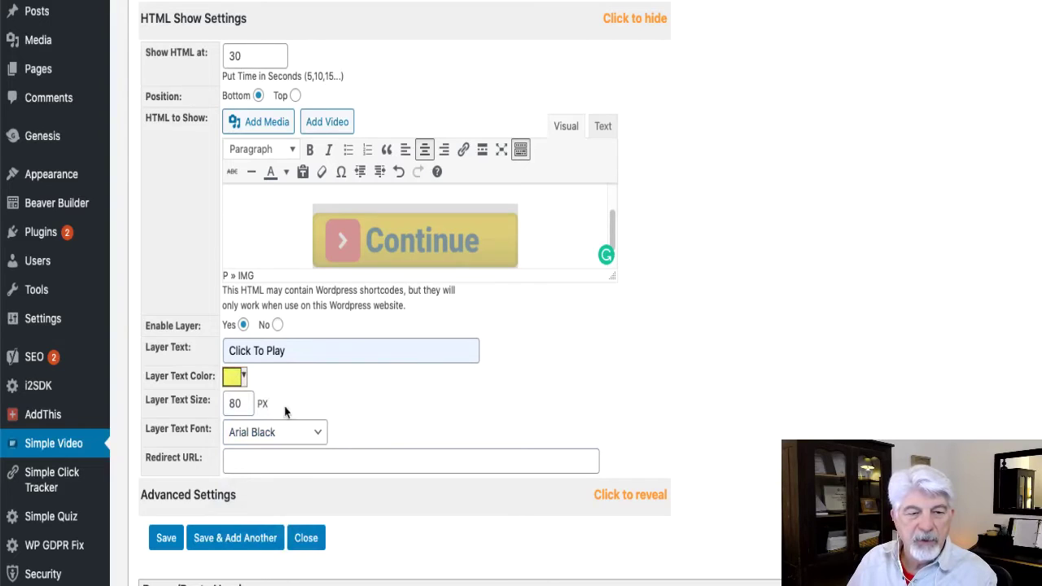
{"action": "left_click_drag", "start_coordinate": [249, 404], "coordinate": [218, 404]}
{"action": "type", "text": "48"}
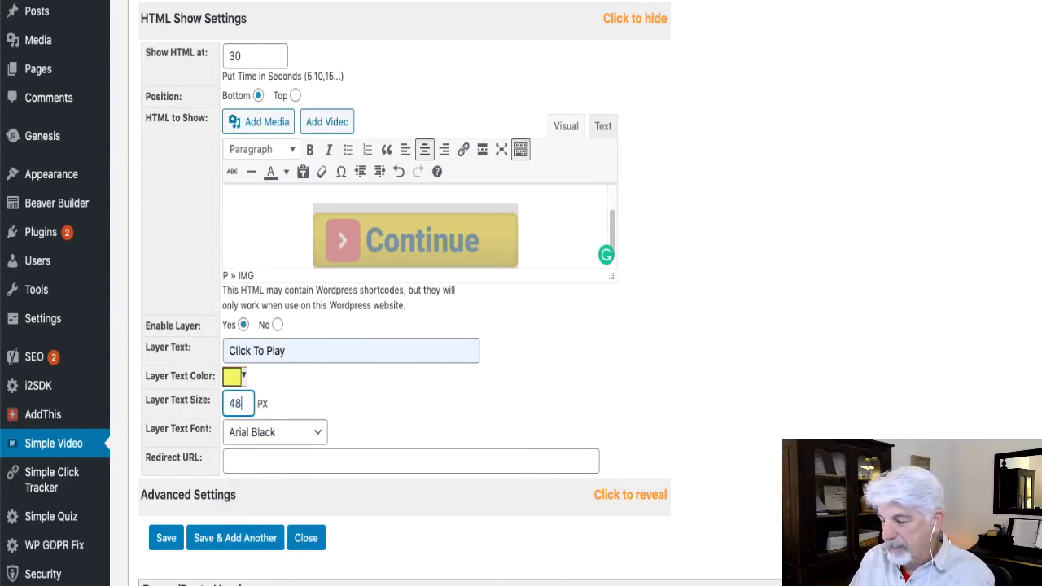
{"action": "left_click", "coordinate": [419, 409]}
{"action": "scroll", "coordinate": [351, 421], "scroll_direction": "down", "scroll_amount": 1}
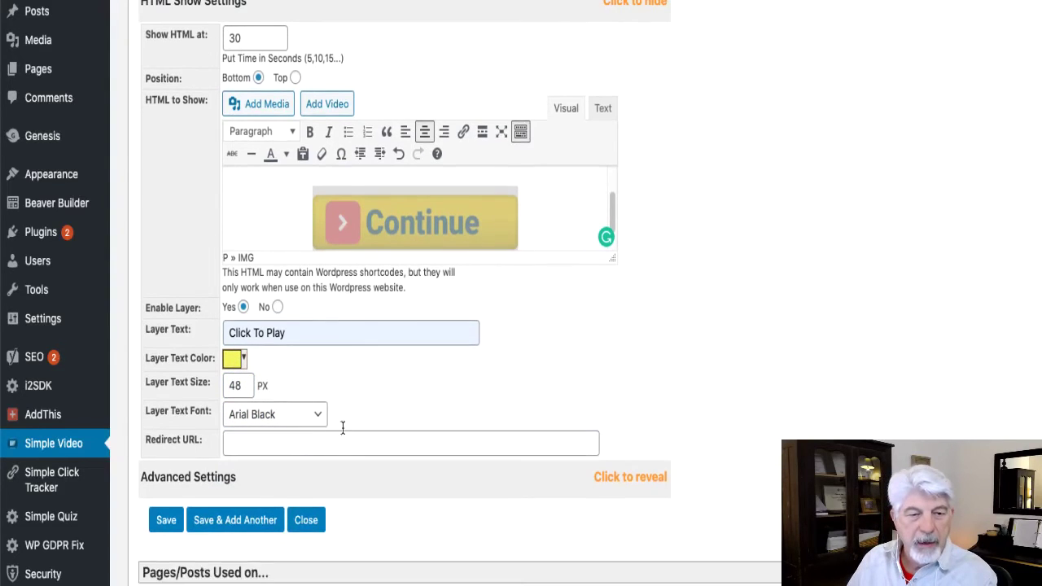
{"action": "left_click", "coordinate": [306, 441]}
{"action": "key", "text": "ctrl+v"}
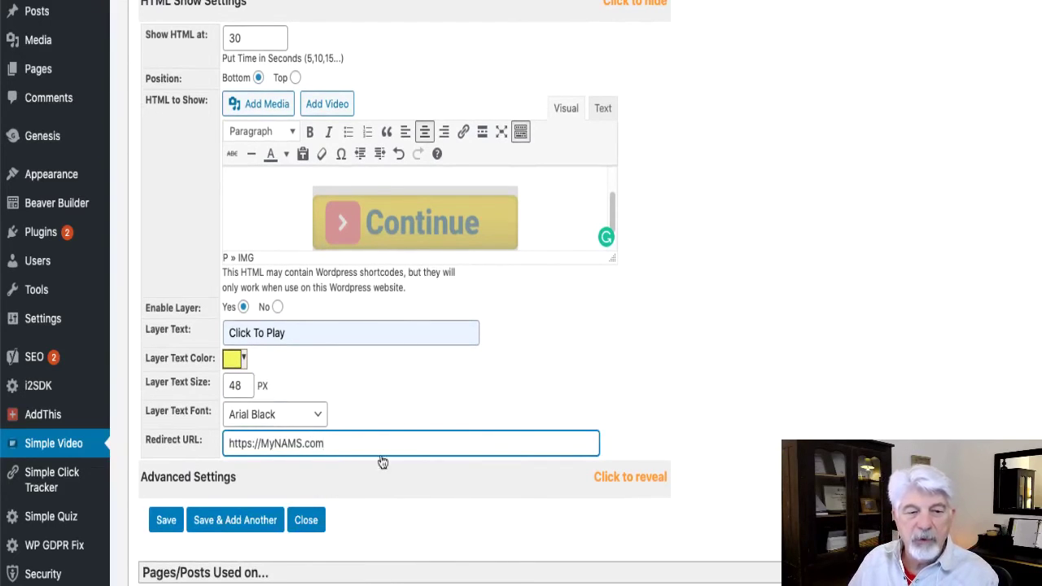
{"action": "scroll", "coordinate": [499, 456], "scroll_direction": "down", "scroll_amount": 1}
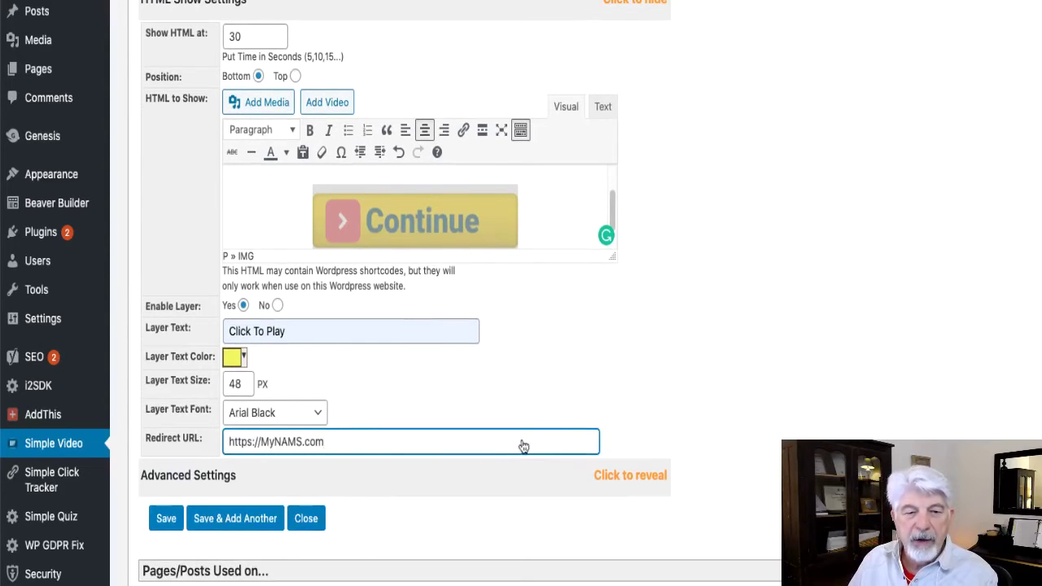
Reveal the Advanced Settings, leave all their options off, and save the video.
{"action": "left_click", "coordinate": [400, 475]}
{"action": "scroll", "coordinate": [720, 276], "scroll_direction": "down", "scroll_amount": 2}
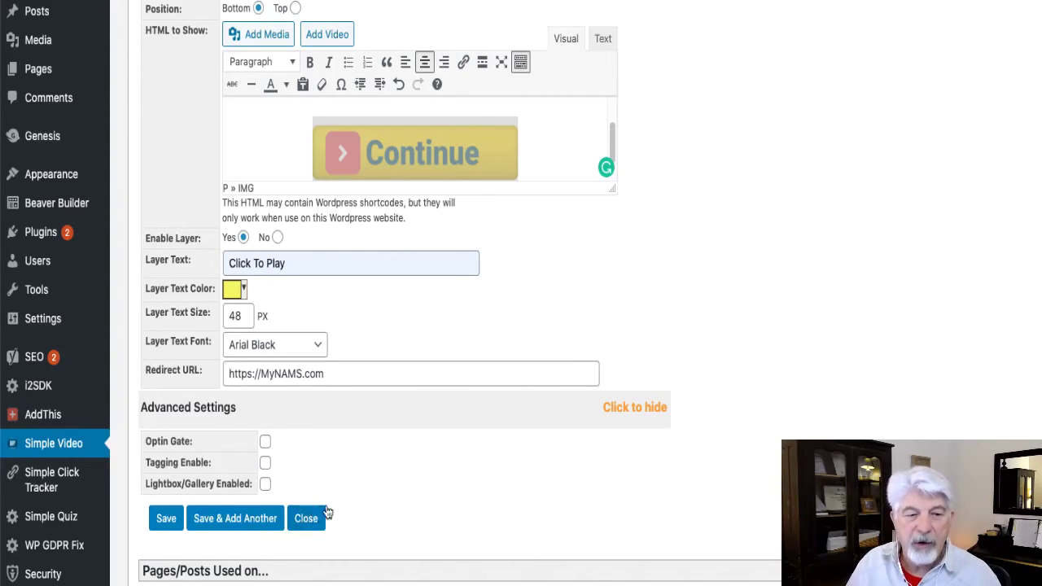
{"action": "left_click", "coordinate": [166, 522]}
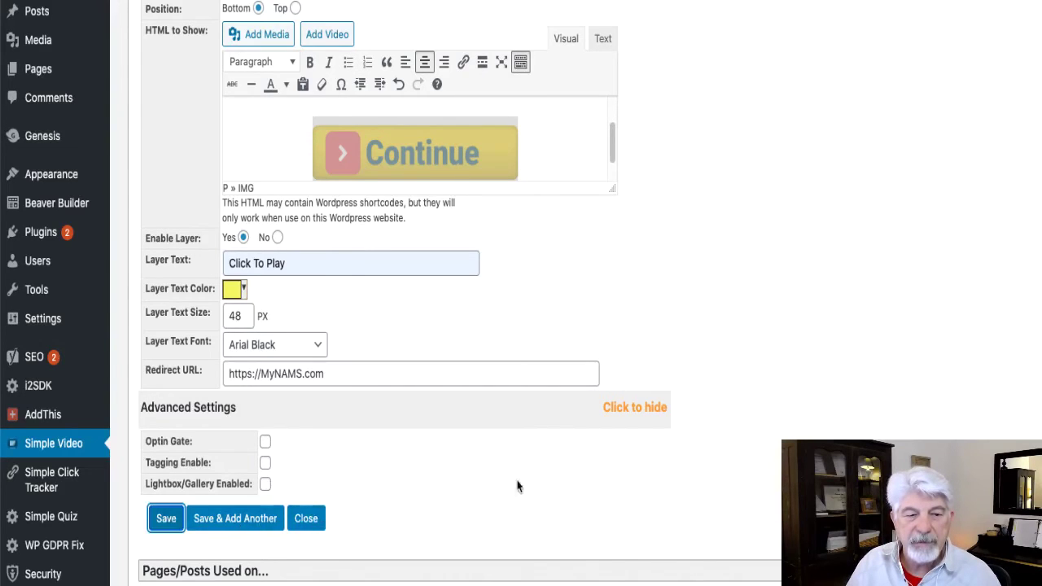
{"action": "scroll", "coordinate": [627, 275], "scroll_direction": "down", "scroll_amount": 3}
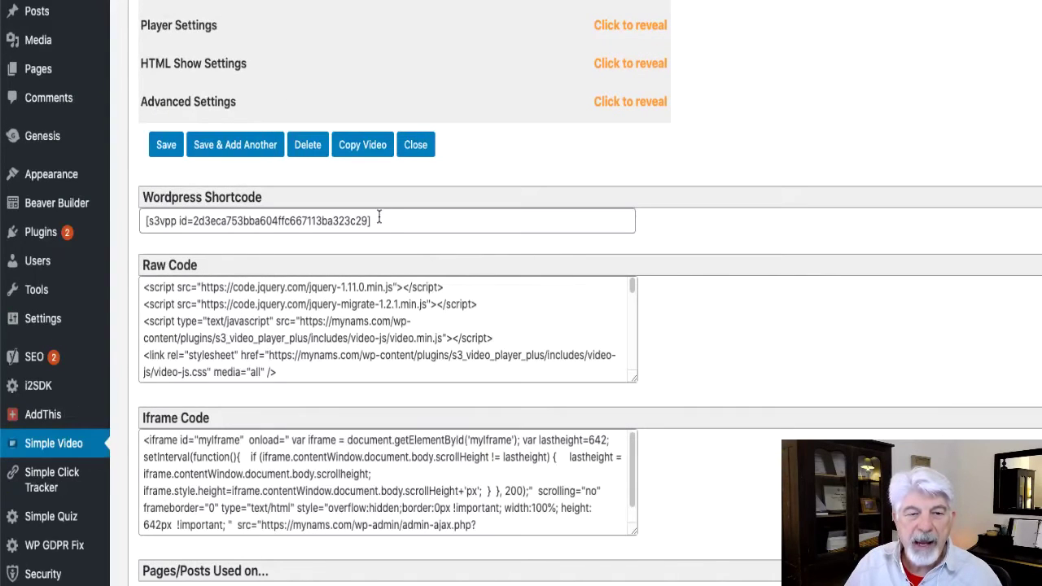
Copy the saved video's WordPress shortcode.
{"action": "left_click", "coordinate": [248, 219]}
{"action": "key", "text": "ctrl+c"}
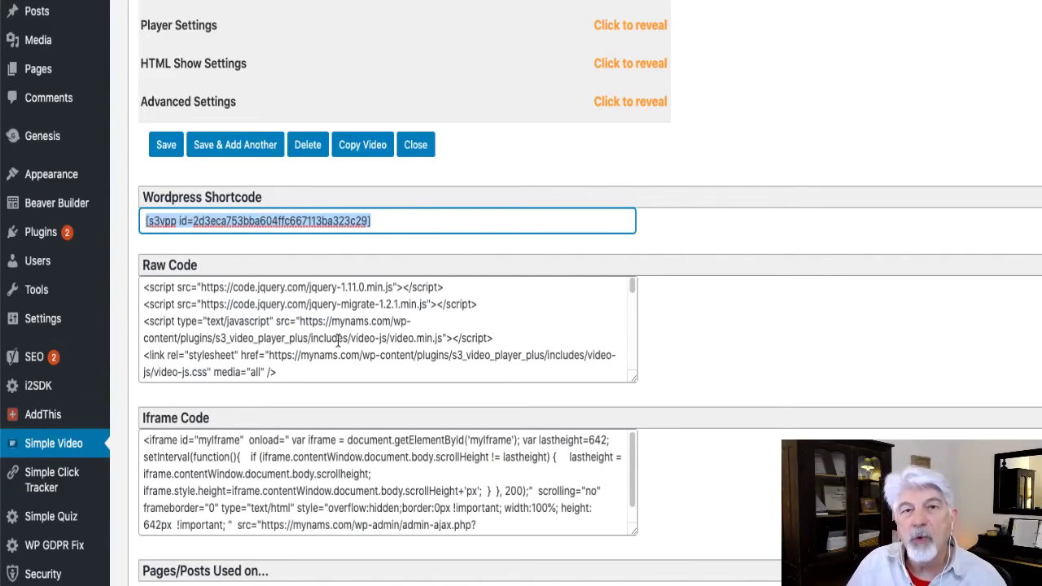
Examine the raw code and iframe code offered as alternative ways to embed the video.
{"action": "left_click", "coordinate": [291, 366]}
{"action": "key", "text": "ctrl+a"}
{"action": "left_click", "coordinate": [447, 519]}
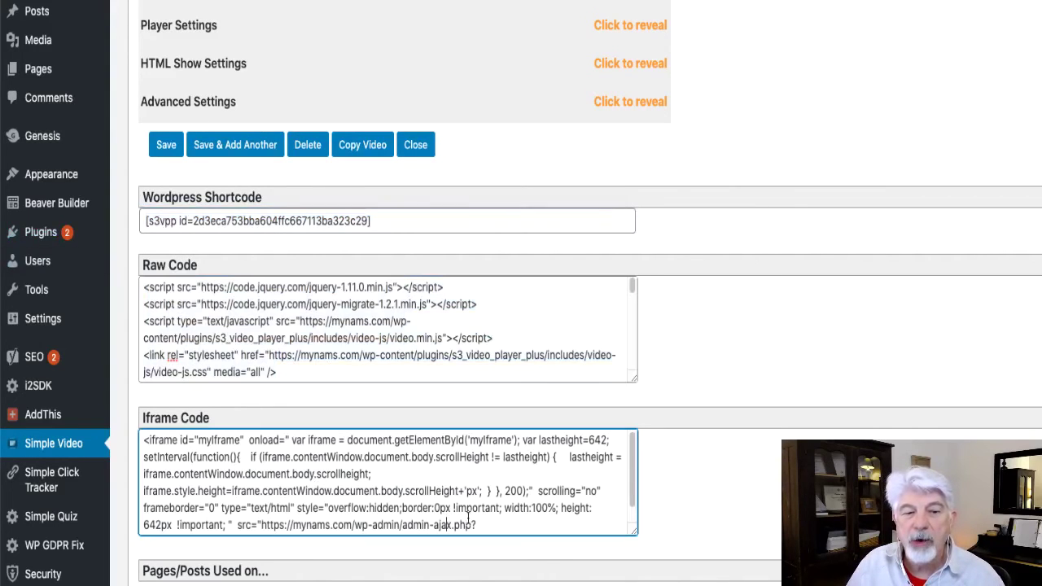
{"action": "key", "text": "ctrl+a"}
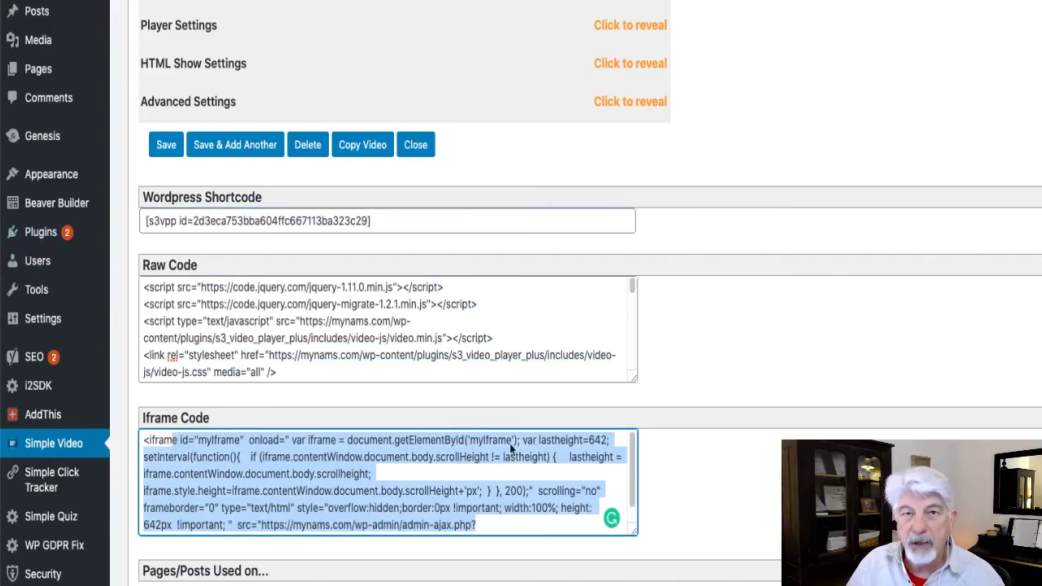
{"action": "scroll", "coordinate": [794, 149], "scroll_direction": "up", "scroll_amount": 3}
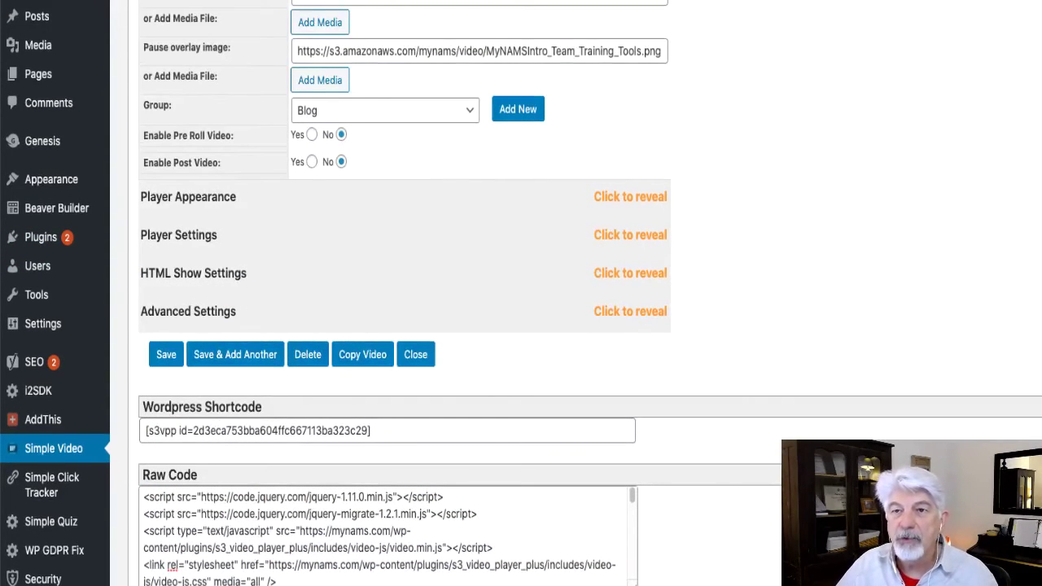
{"action": "scroll", "coordinate": [907, 38], "scroll_direction": "up", "scroll_amount": 5}
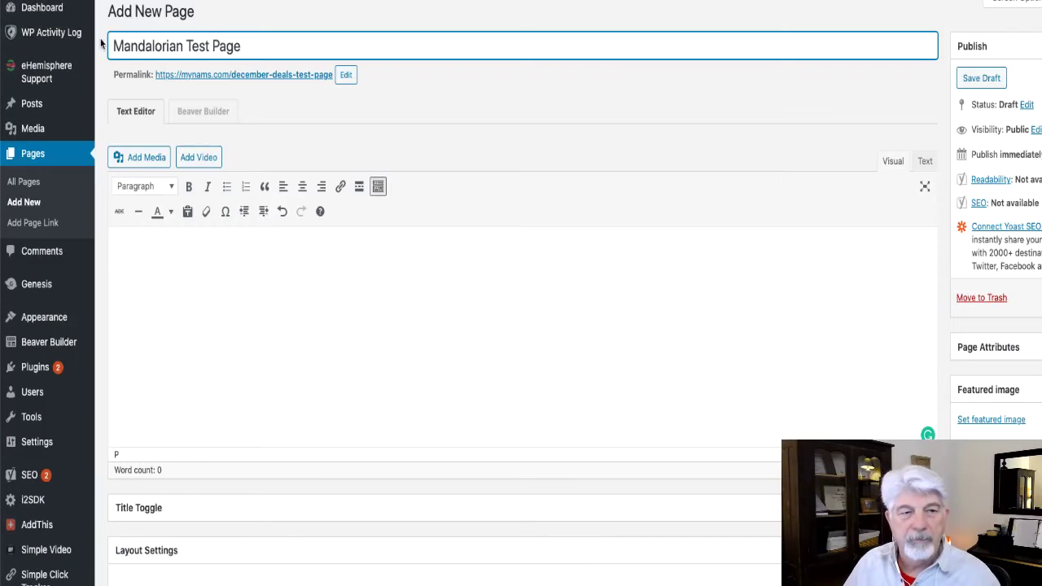
Paste the shortcode into the body of the Mandalorian Test Page and add the line "Have you seen Mandalorian?" above it.
{"action": "left_click", "coordinate": [323, 293]}
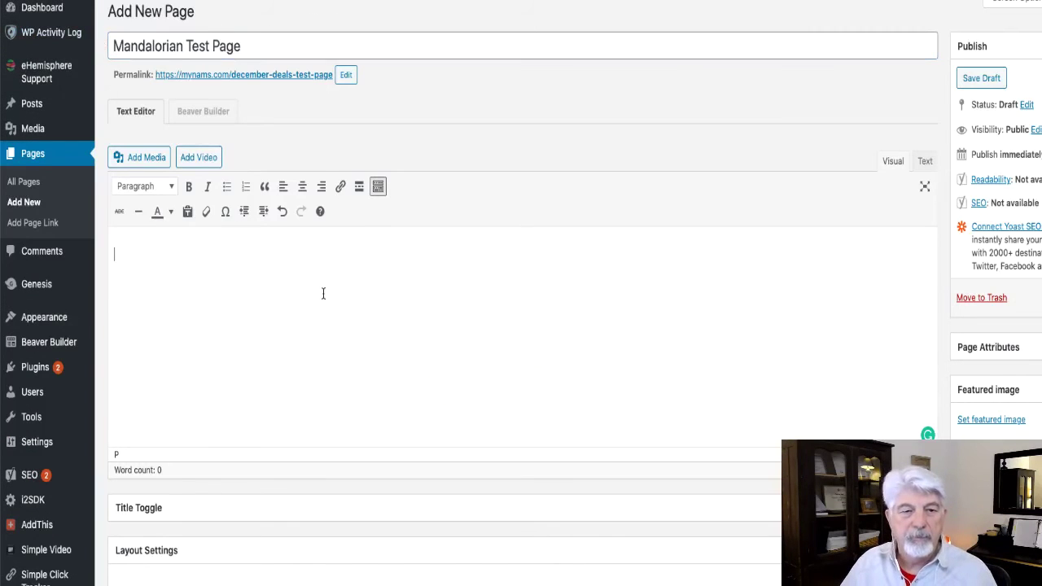
{"action": "key", "text": "ctrl+v"}
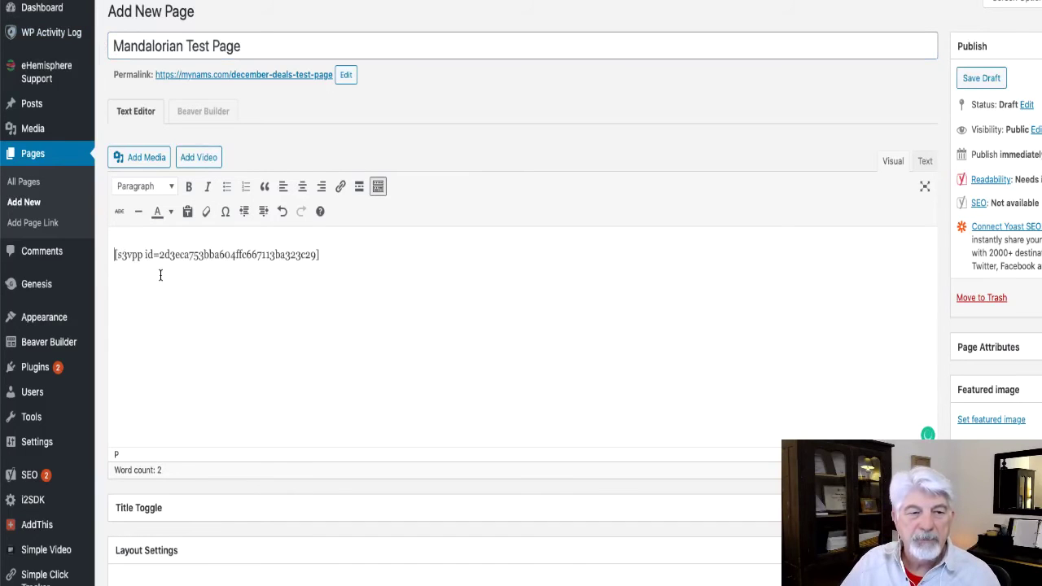
{"action": "key", "text": "Return"}
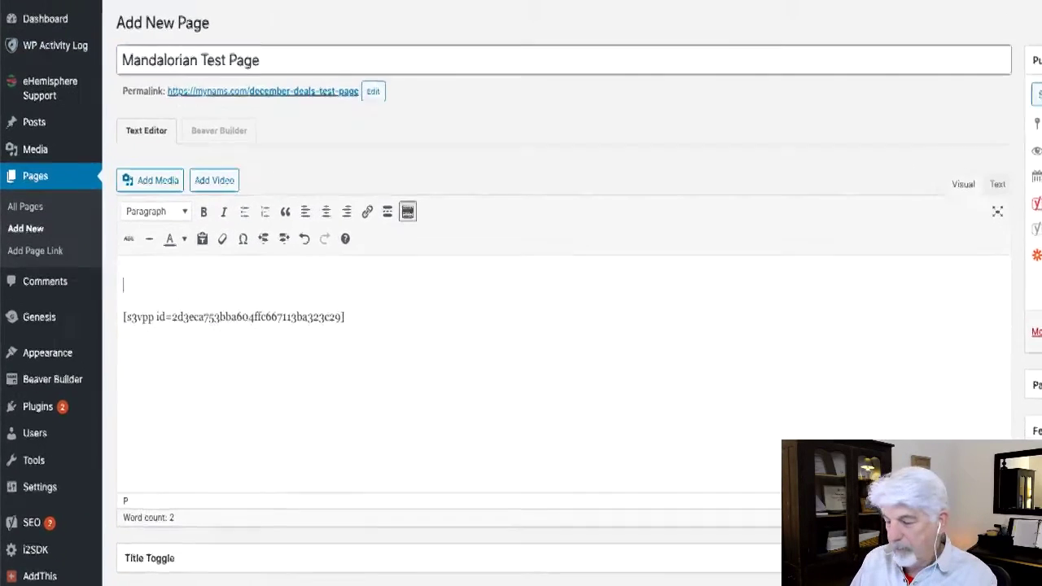
{"action": "type", "text": "Have yo"}
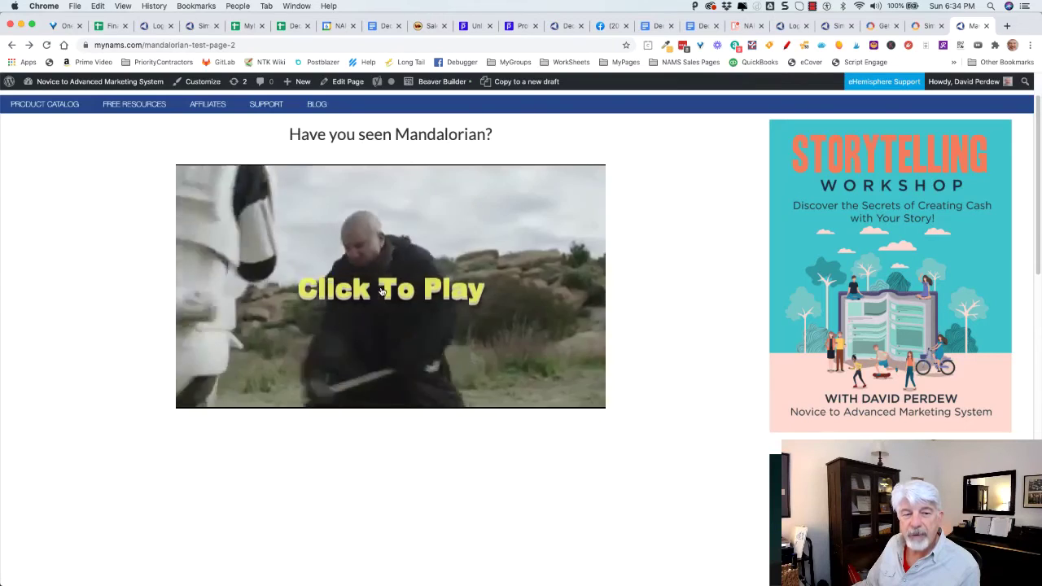
Play the embedded video on the test page and skip ahead past 0:25 to check the timed HTML.
{"action": "left_click", "coordinate": [454, 291]}
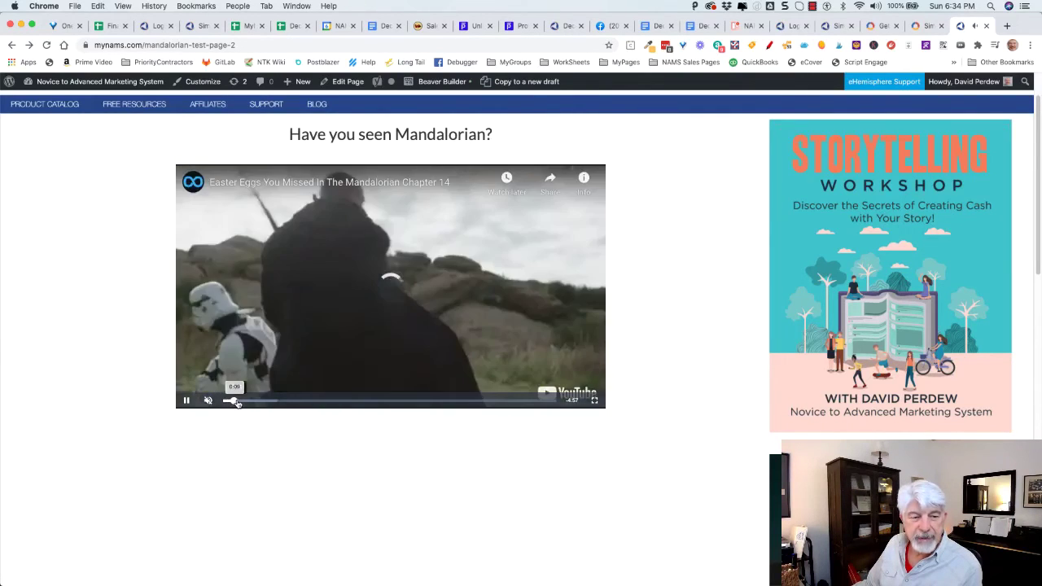
{"action": "left_click_drag", "start_coordinate": [233, 402], "coordinate": [250, 401]}
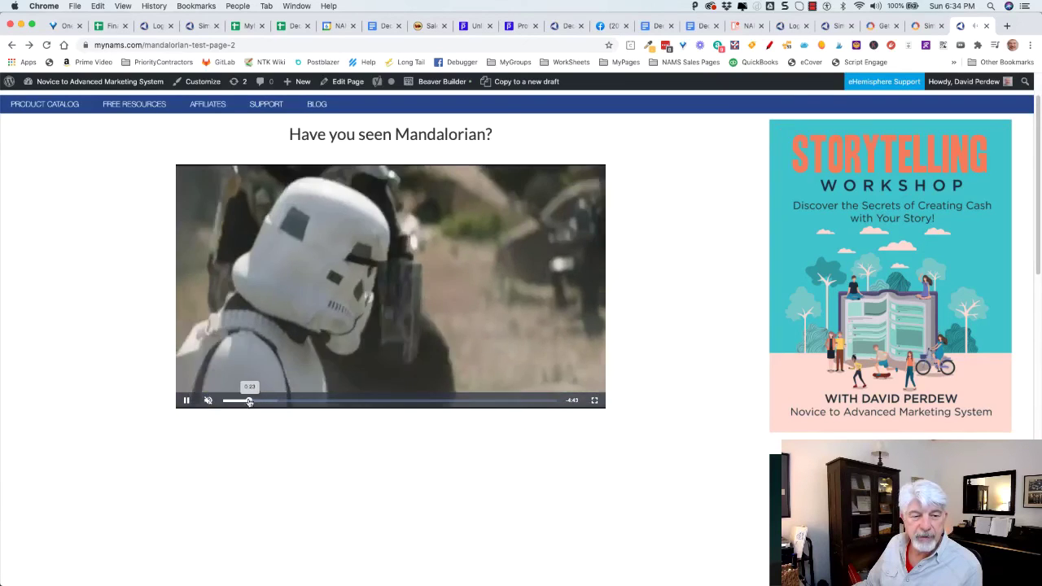
{"action": "left_click", "coordinate": [250, 401]}
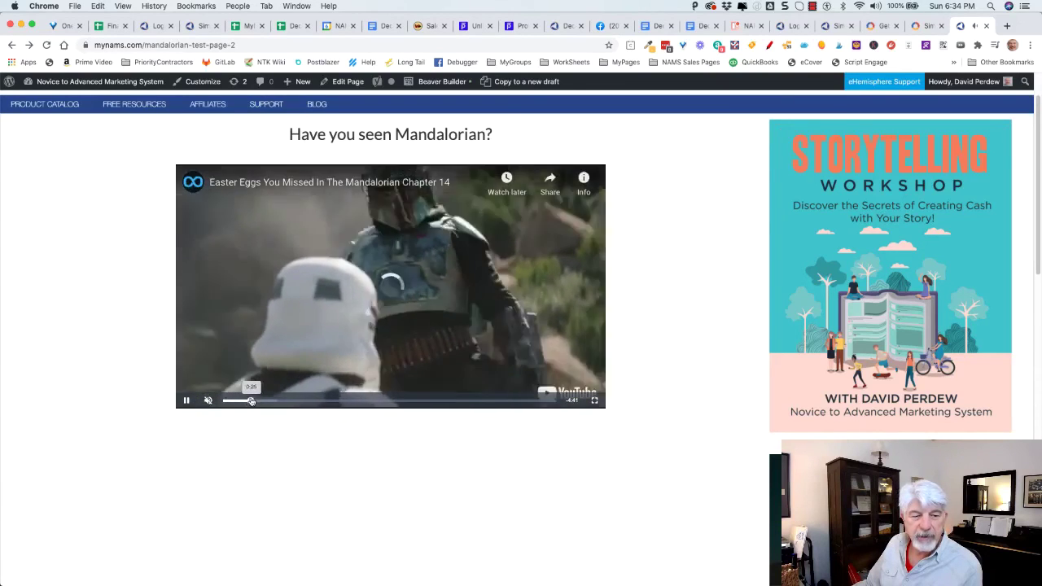
{"action": "left_click_drag", "start_coordinate": [250, 401], "coordinate": [253, 402]}
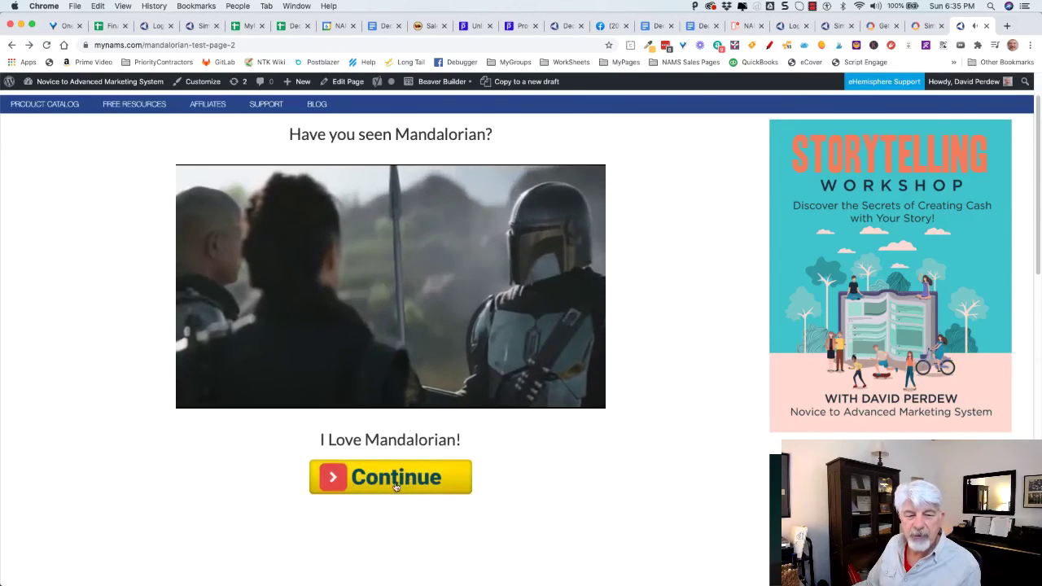
Test the Continue link beneath the video and return to the test page.
{"action": "left_click", "coordinate": [421, 489]}
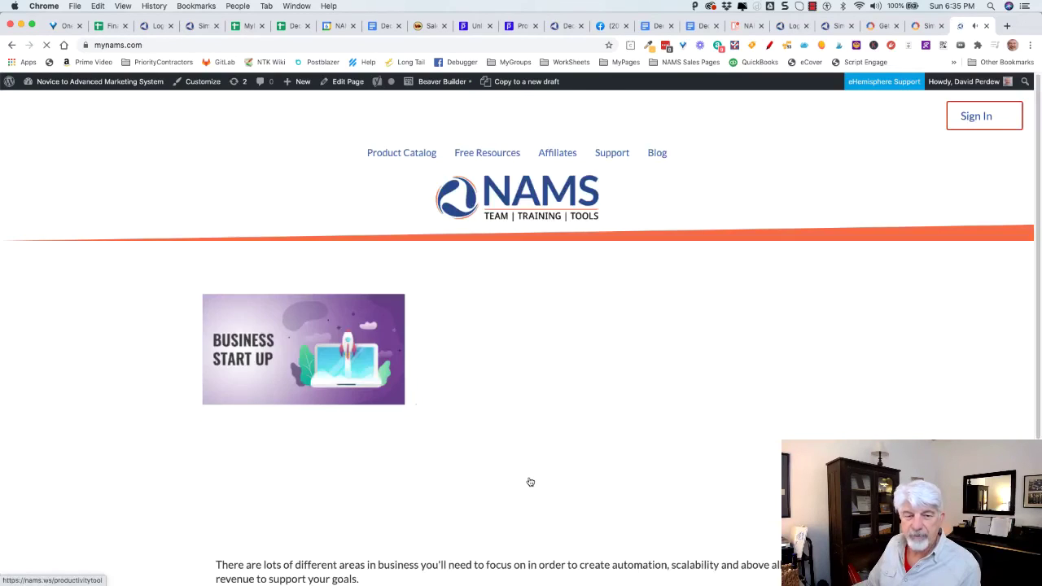
{"action": "left_click", "coordinate": [11, 45]}
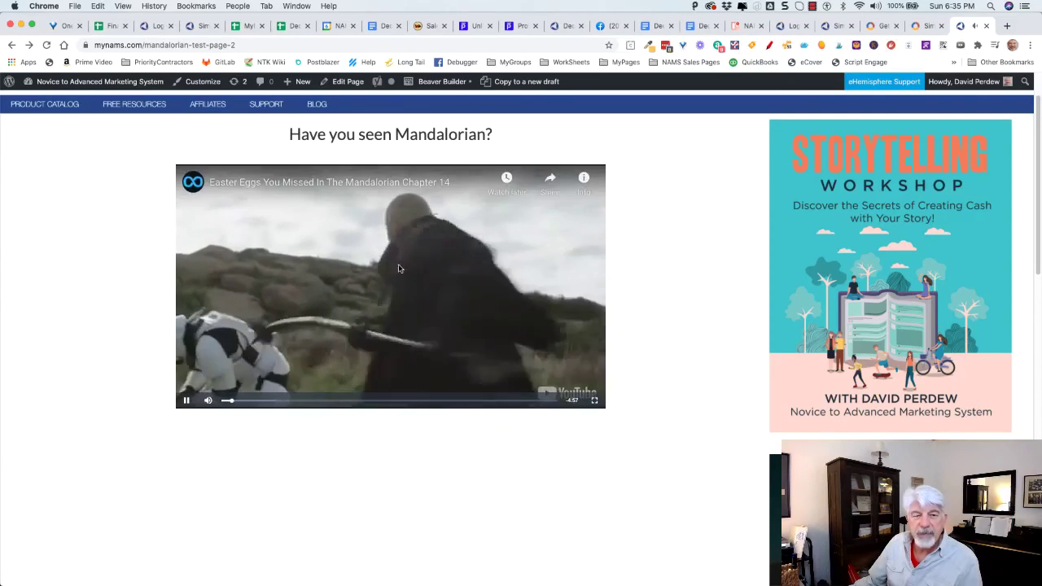
Pause and resume the video to check its pause overlay, and skip to near the end of playback.
{"action": "left_click", "coordinate": [396, 276]}
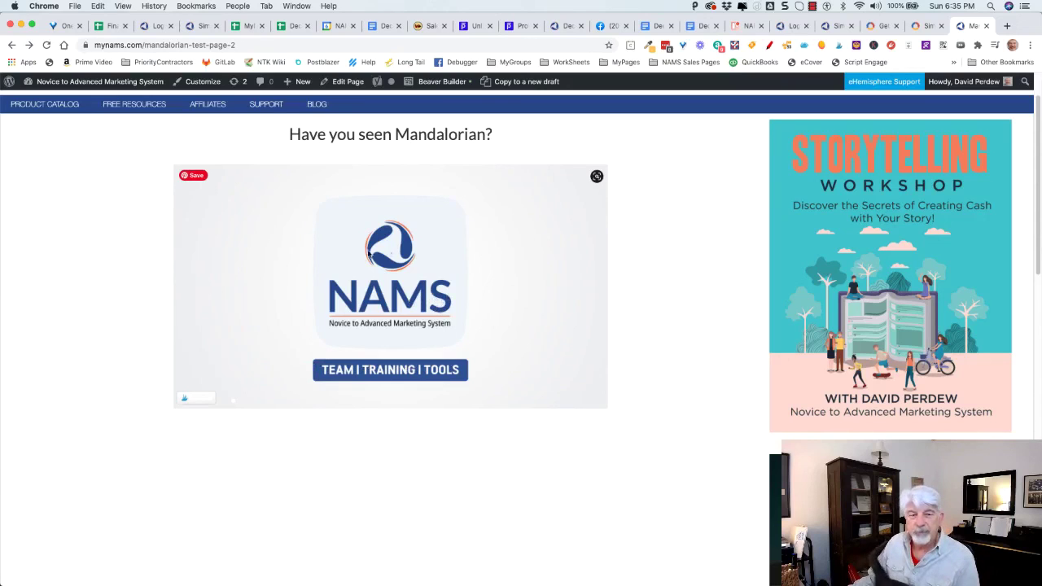
{"action": "left_click", "coordinate": [394, 273]}
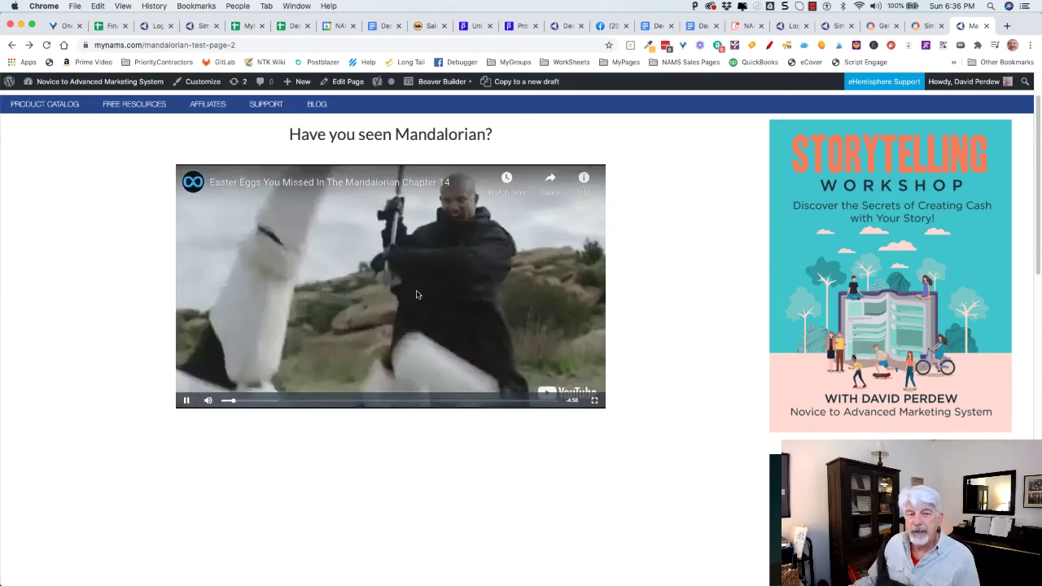
{"action": "left_click_drag", "start_coordinate": [240, 405], "coordinate": [558, 401]}
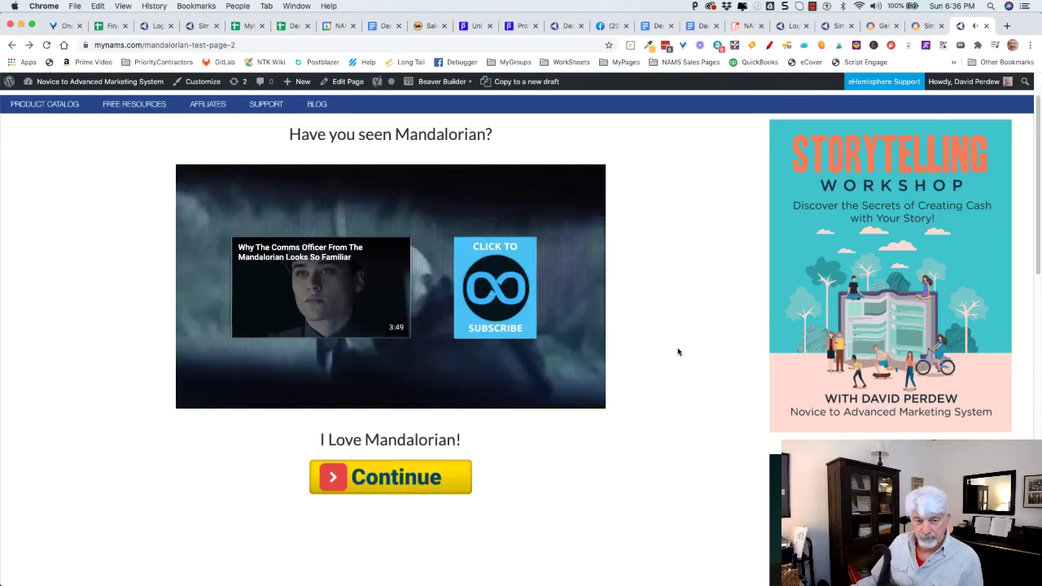